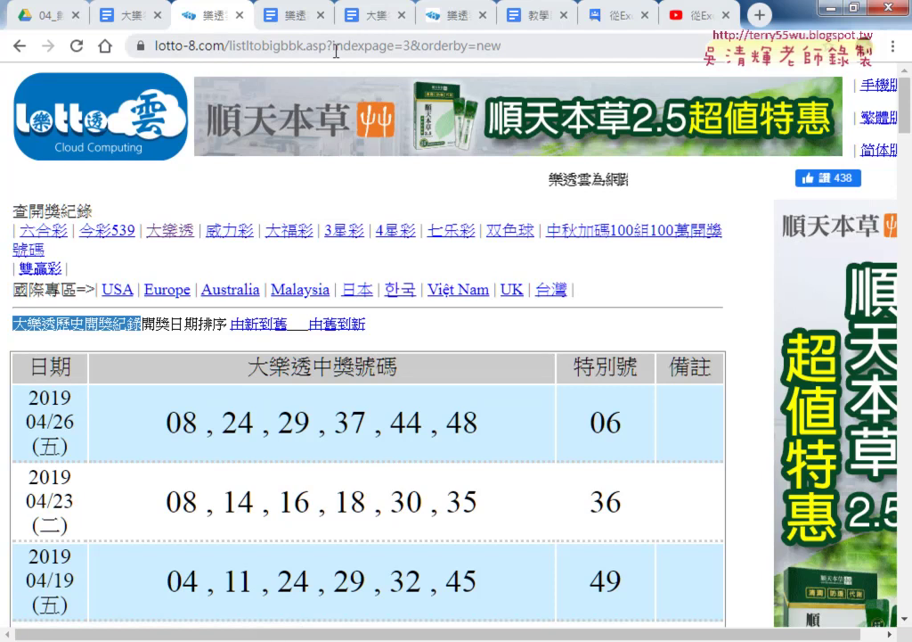
Inspect the page's web address and mark the page number 3 in it
key(ctrl+l)
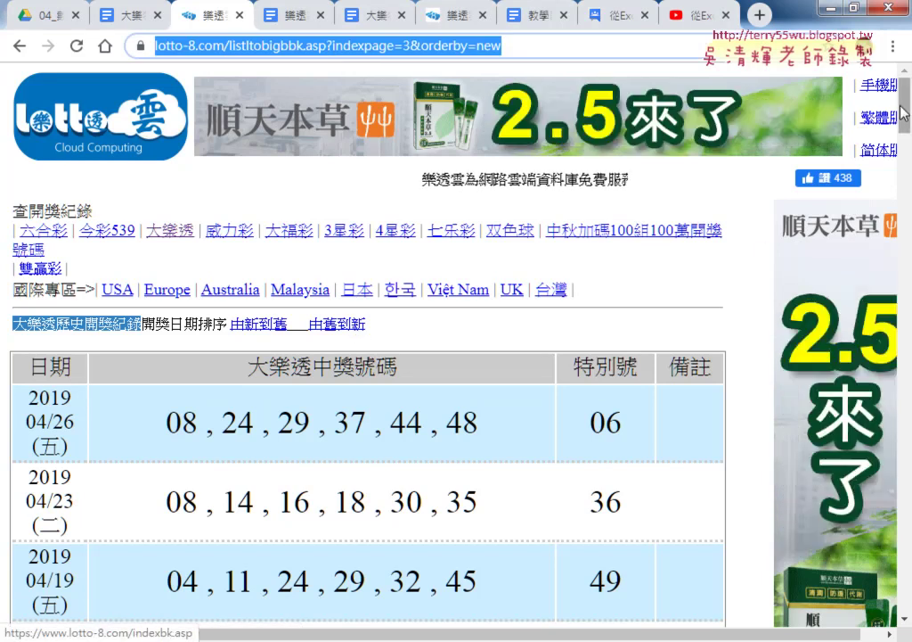
mouse_move(902, 120)
mouse_down()
mouse_move(890, 576)
mouse_move(879, 543)
mouse_move(876, 379)
mouse_up()
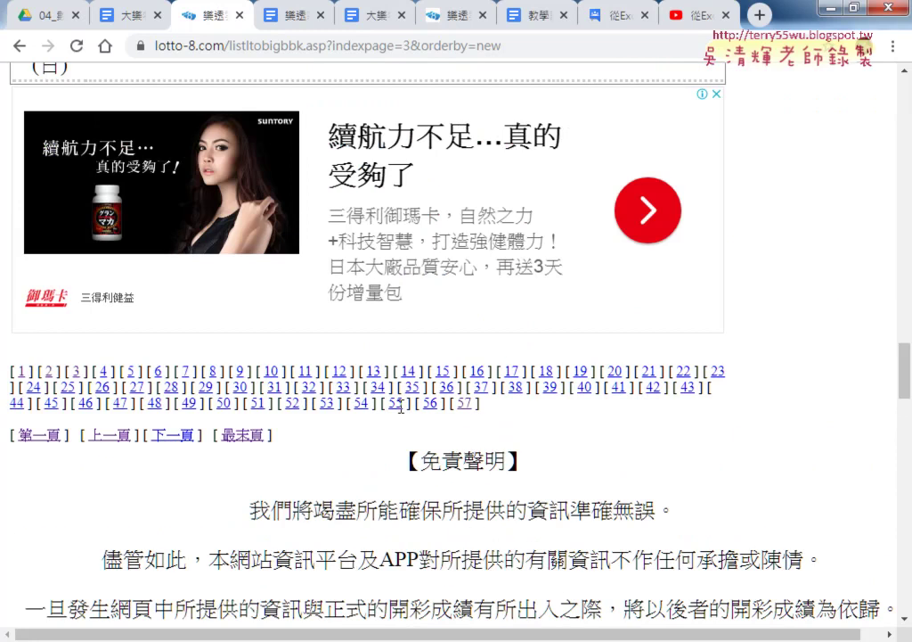
click(354, 46)
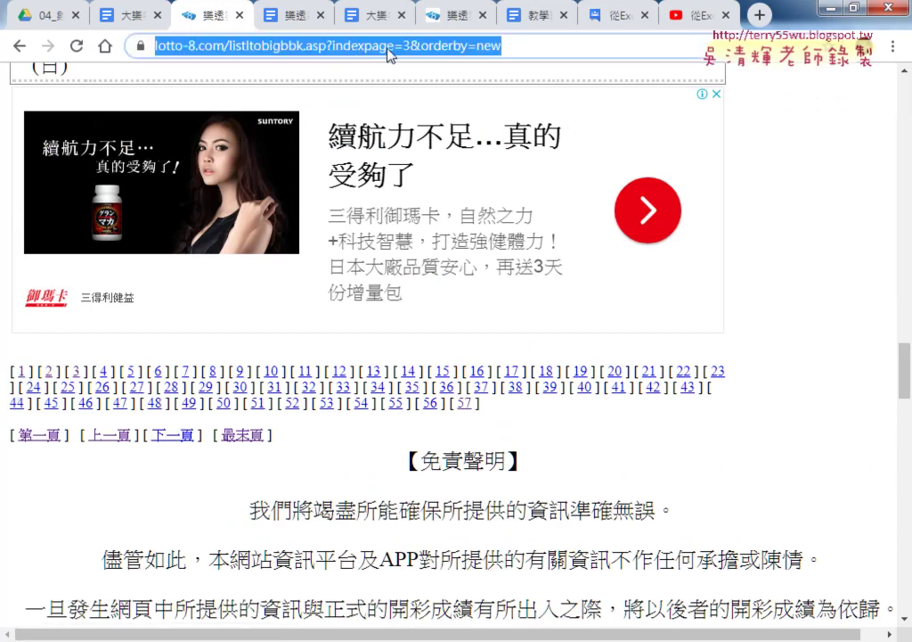
click(403, 46)
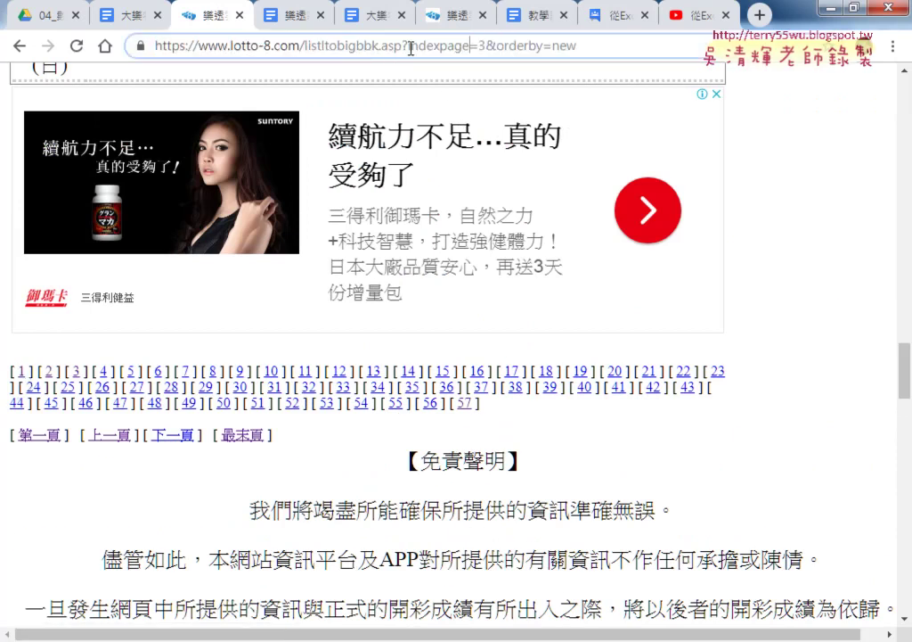
double_click(483, 47)
text(3)
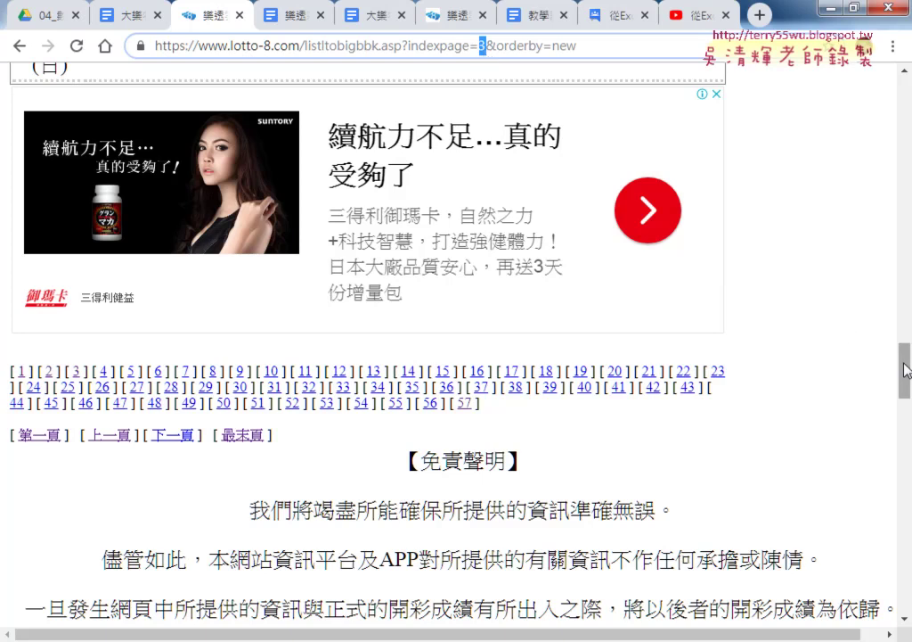
Select the whole draw-results table, bring up its copy options, then return to Excel
drag(904, 370, 902, 125)
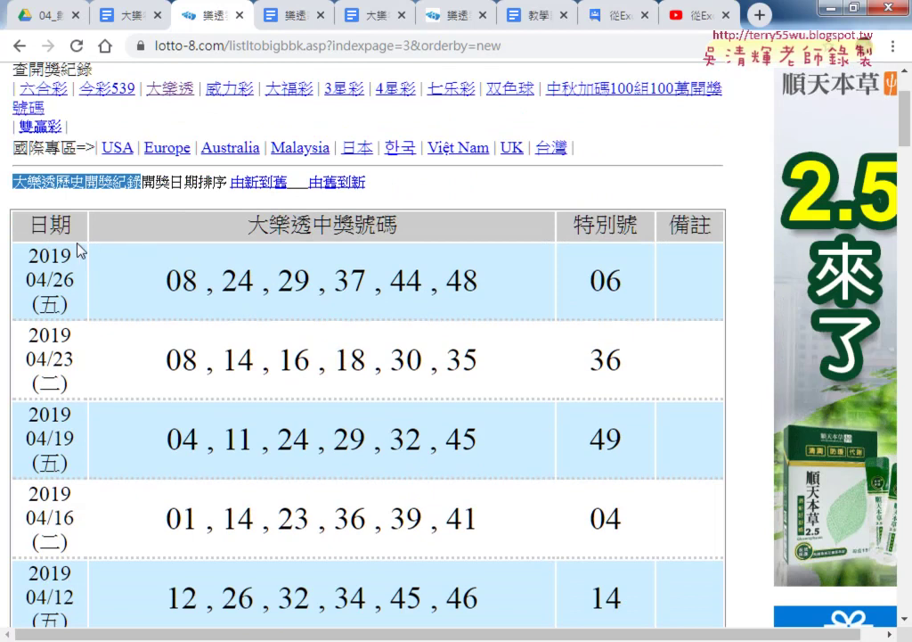
mouse_move(18, 222)
mouse_down()
mouse_move(482, 395)
mouse_move(392, 436)
mouse_up()
click(391, 430)
mouse_move(24, 226)
mouse_down()
mouse_move(481, 634)
mouse_move(696, 284)
mouse_up()
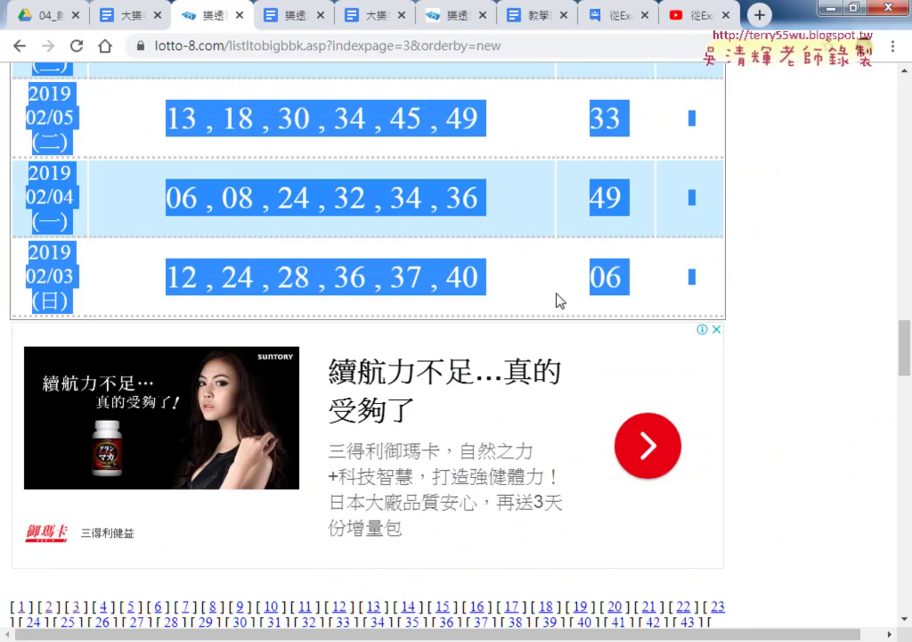
right_click(479, 278)
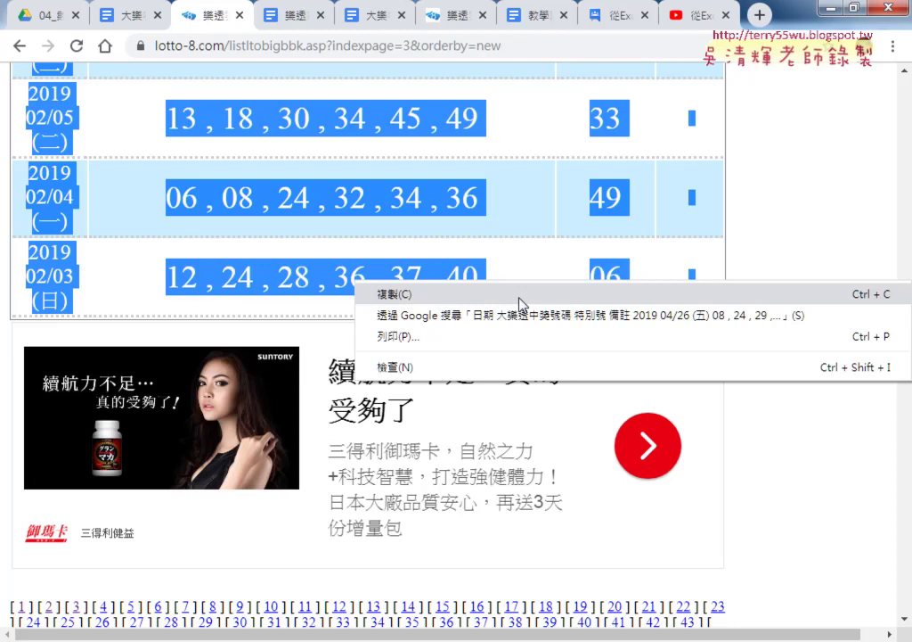
click(363, 576)
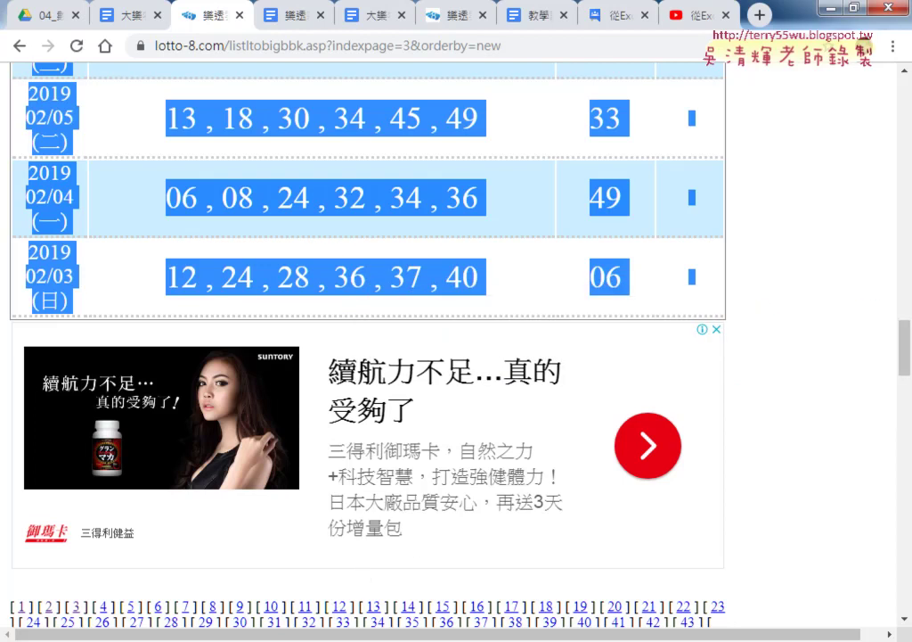
key(alt+Tab)
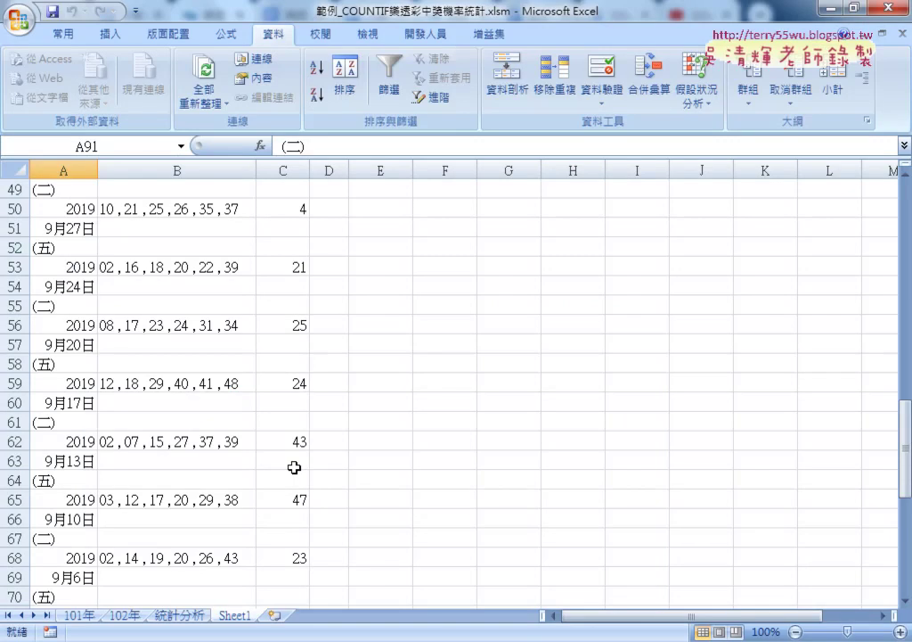
Add a blank Sheet2, start a From Web import, then return to the lotto page in Chrome
click(274, 614)
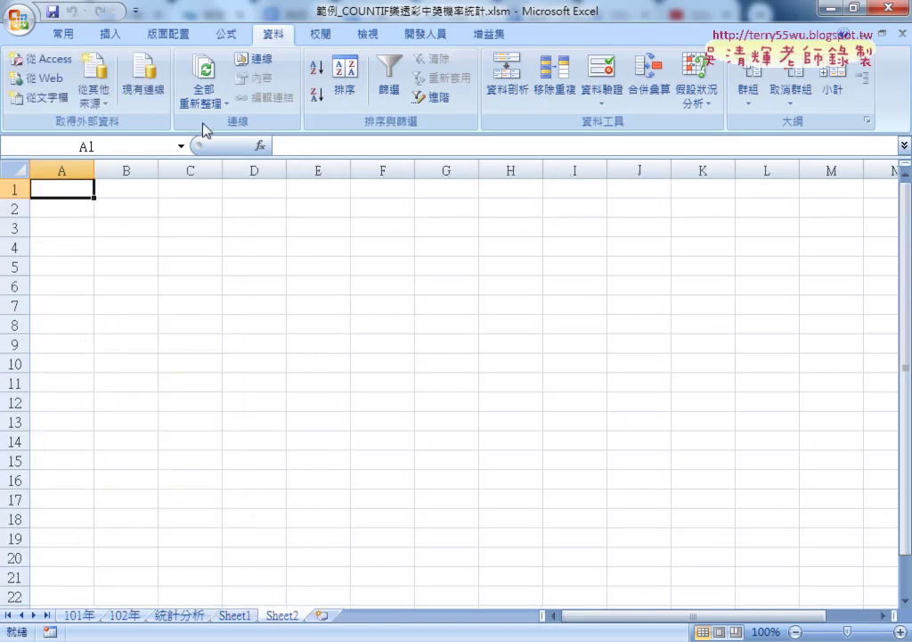
click(48, 80)
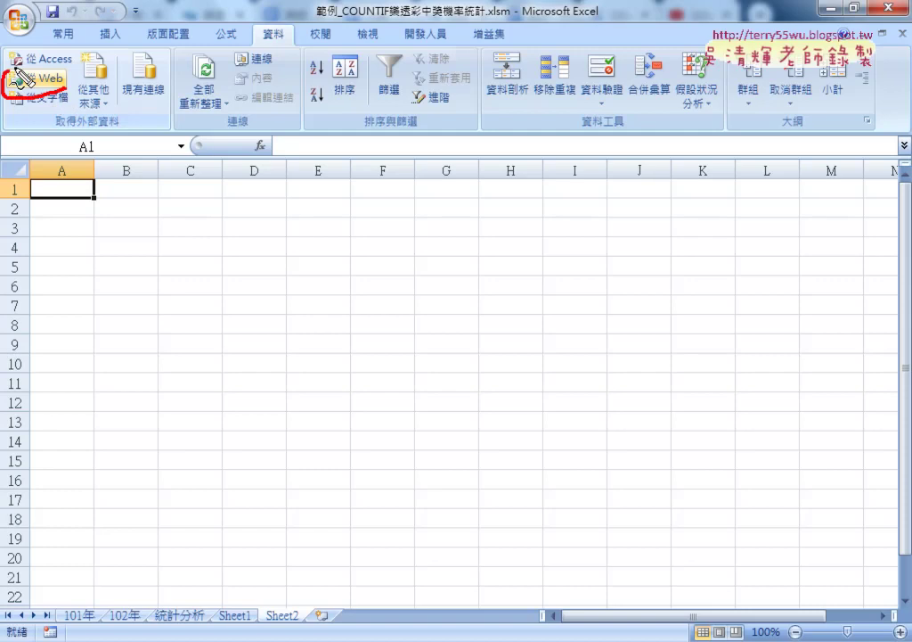
drag(53, 96, 74, 65)
mouse_move(281, 40)
mouse_down()
mouse_move(84, 64)
mouse_move(74, 92)
mouse_up()
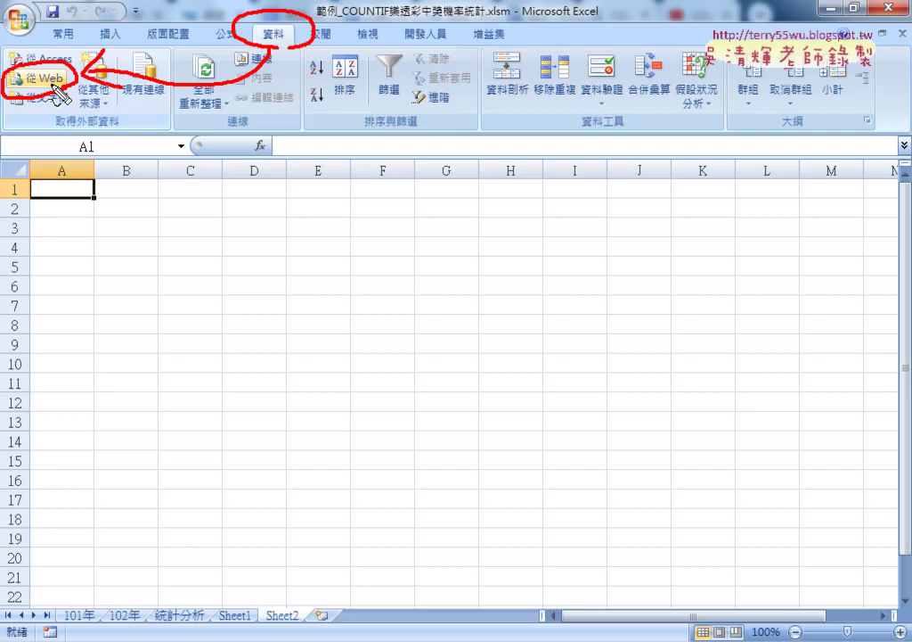
key(Escape)
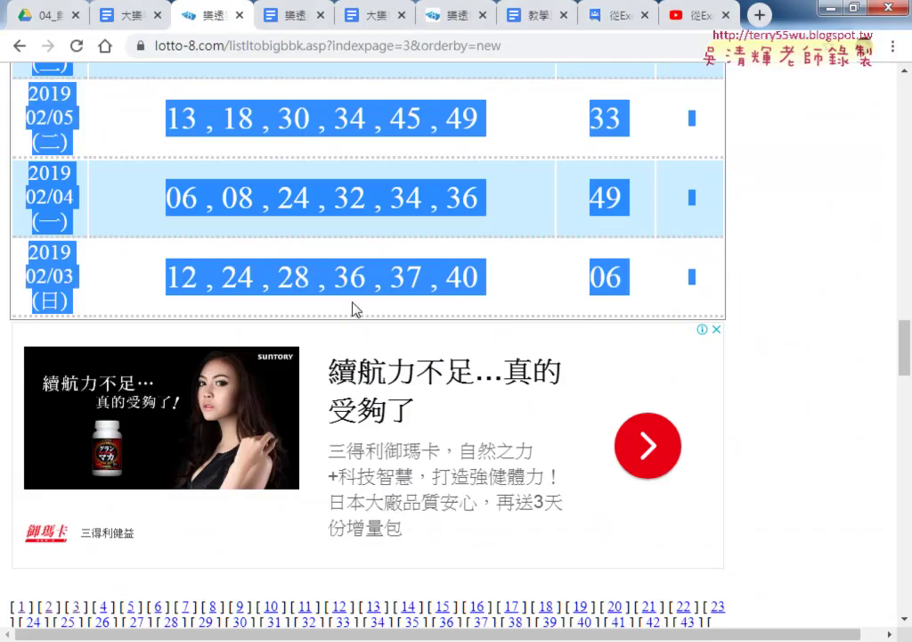
Navigate the lotto-8.com results pages to open page 1 of the draw results
scroll(354, 312, up, 6)
scroll(374, 196, up, 2)
click(316, 45)
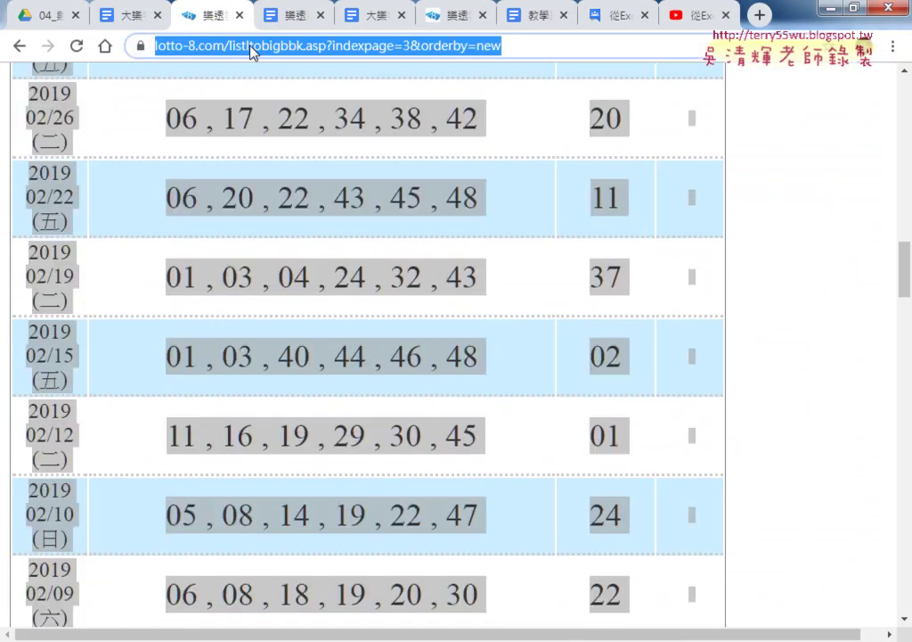
click(19, 45)
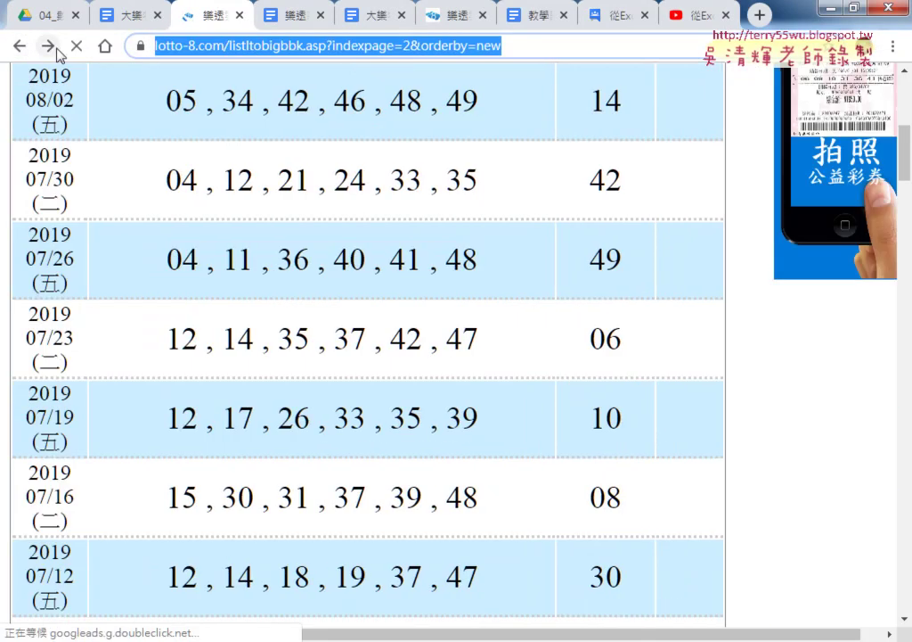
click(48, 46)
scroll(506, 285, down, 10)
scroll(481, 290, down, 5)
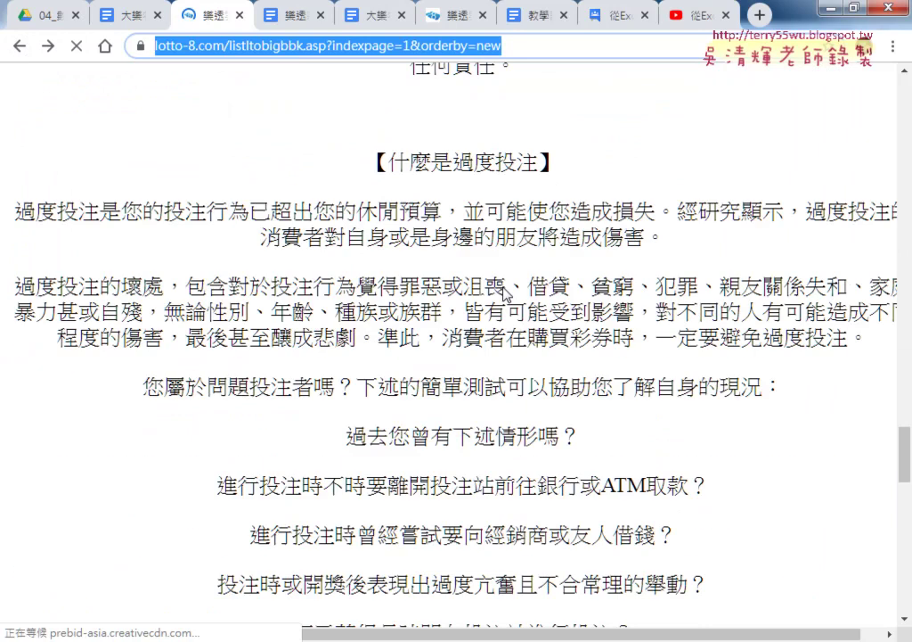
scroll(463, 292, up, 5)
scroll(456, 292, up, 2)
scroll(459, 292, up, 2)
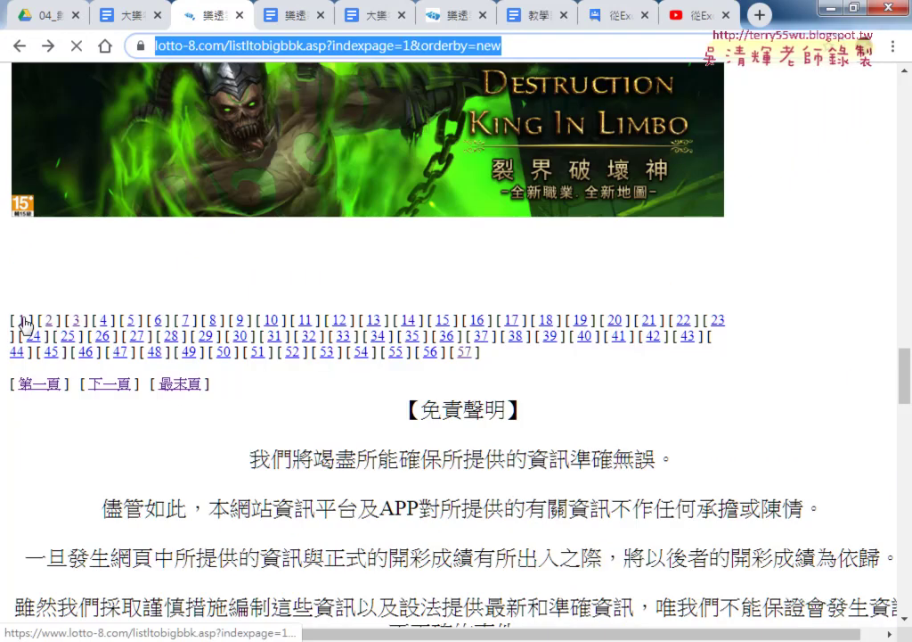
click(24, 318)
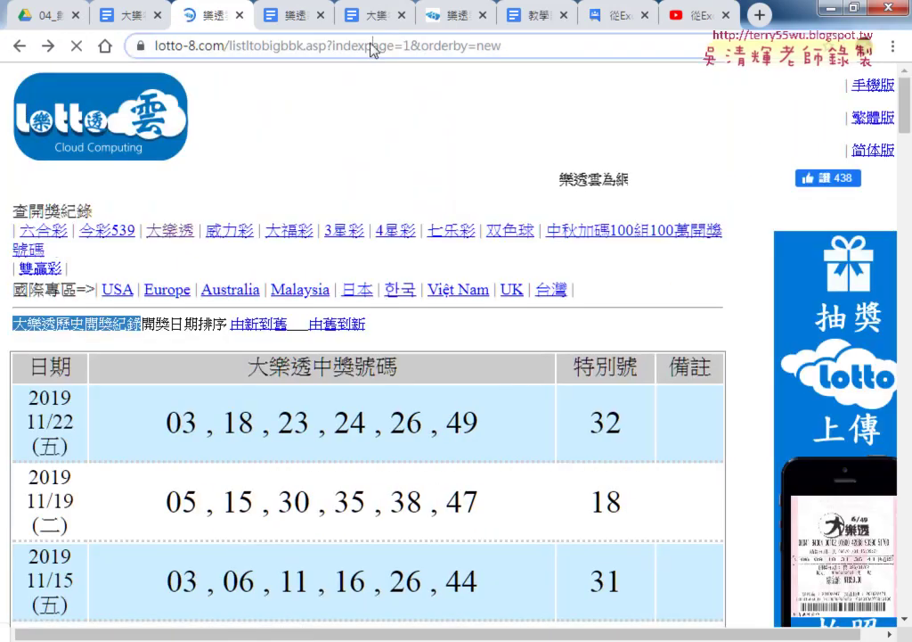
Copy the page 1 web address and switch back to Excel
click(408, 46)
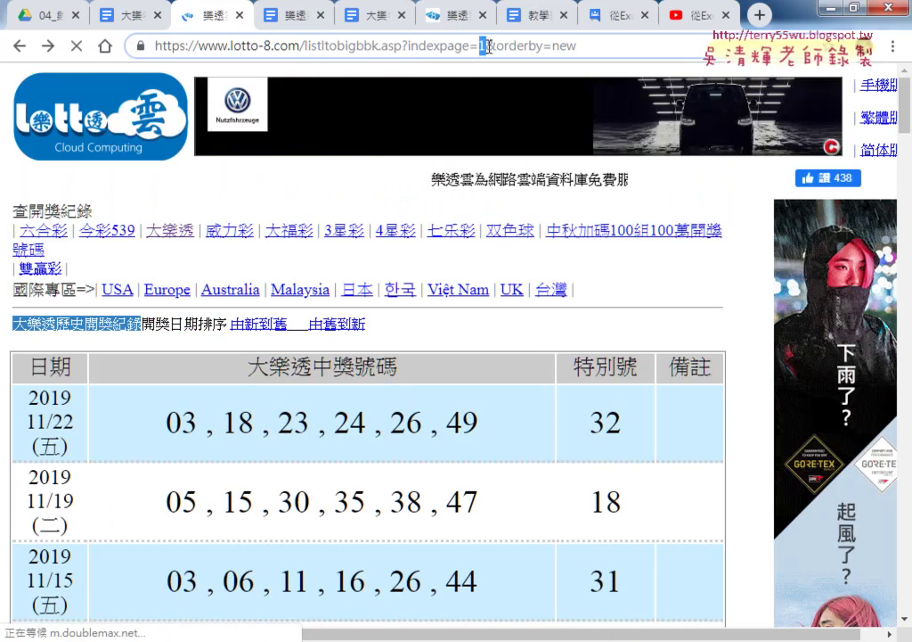
drag(578, 46, 152, 46)
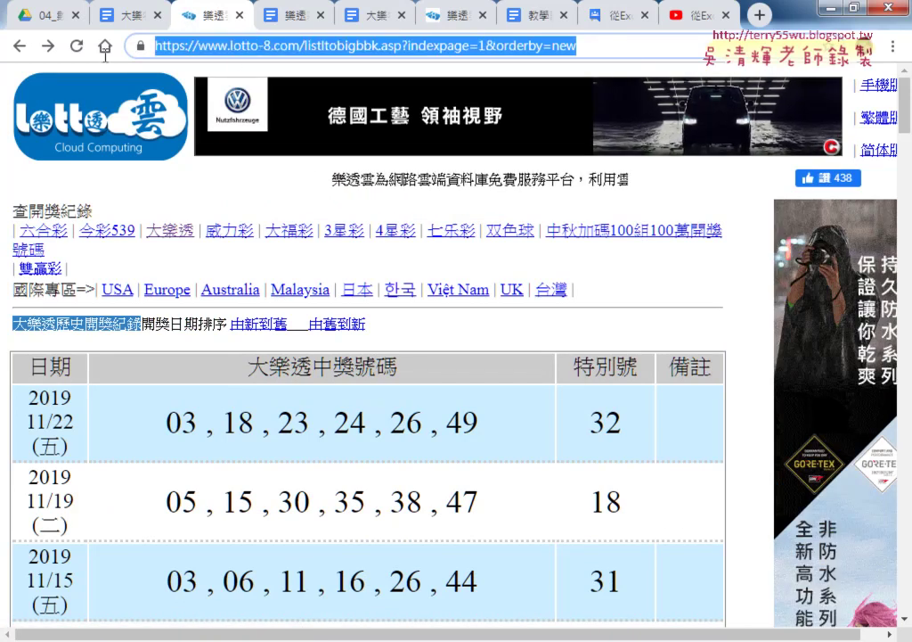
right_click(234, 51)
click(282, 120)
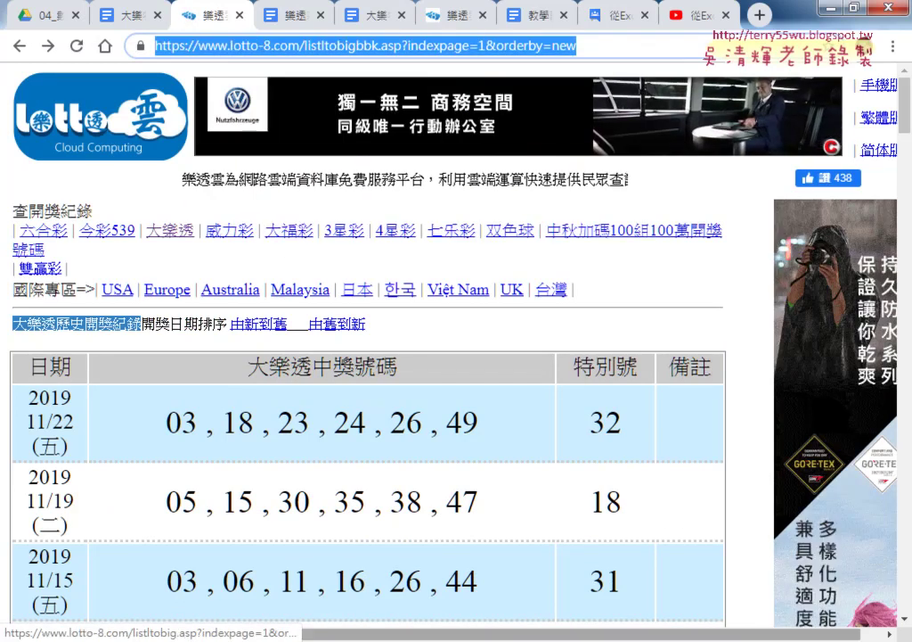
key(alt+Tab)
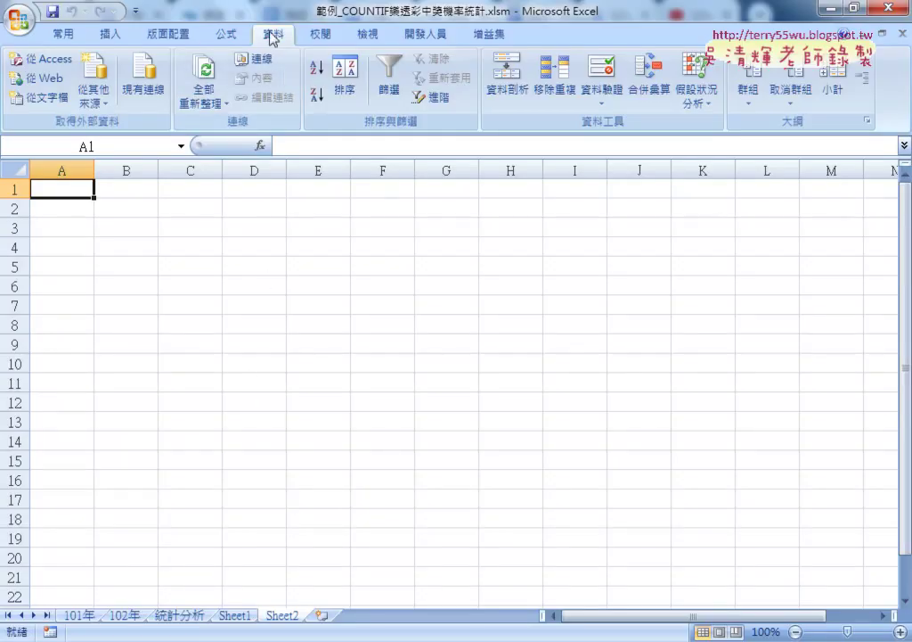
Start a new web query and paste the lotto-8.com page address into it
click(45, 80)
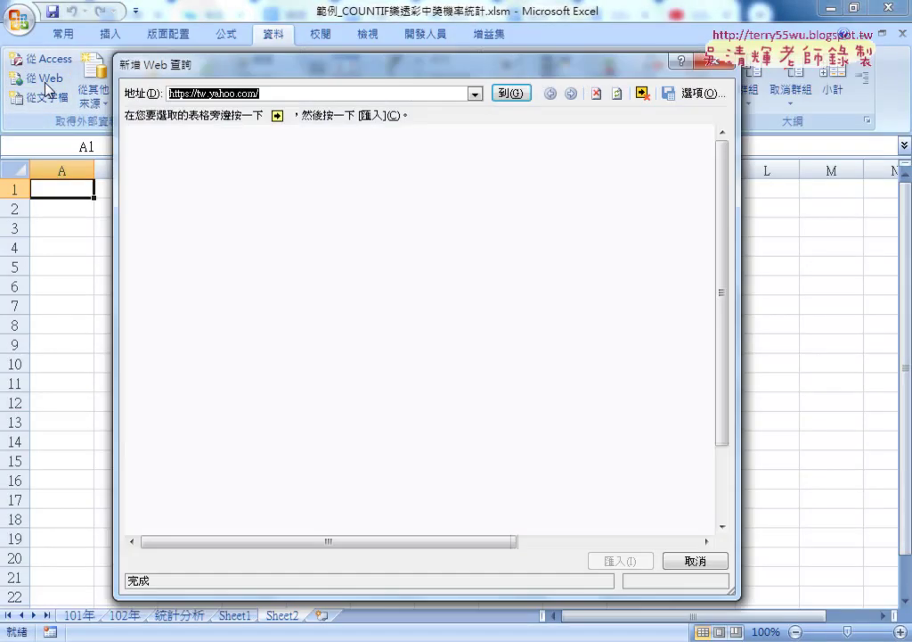
right_click(230, 95)
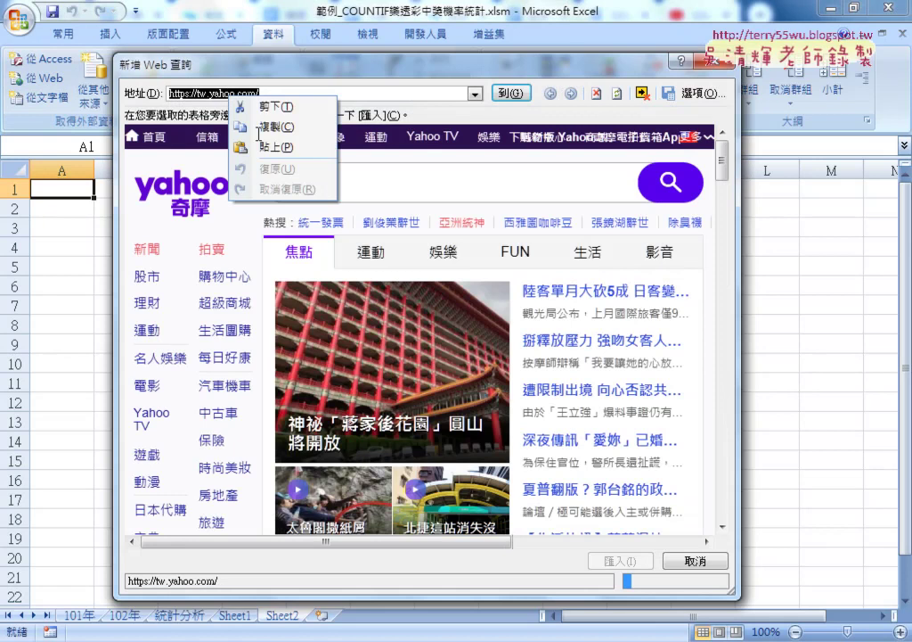
click(282, 147)
key(Return)
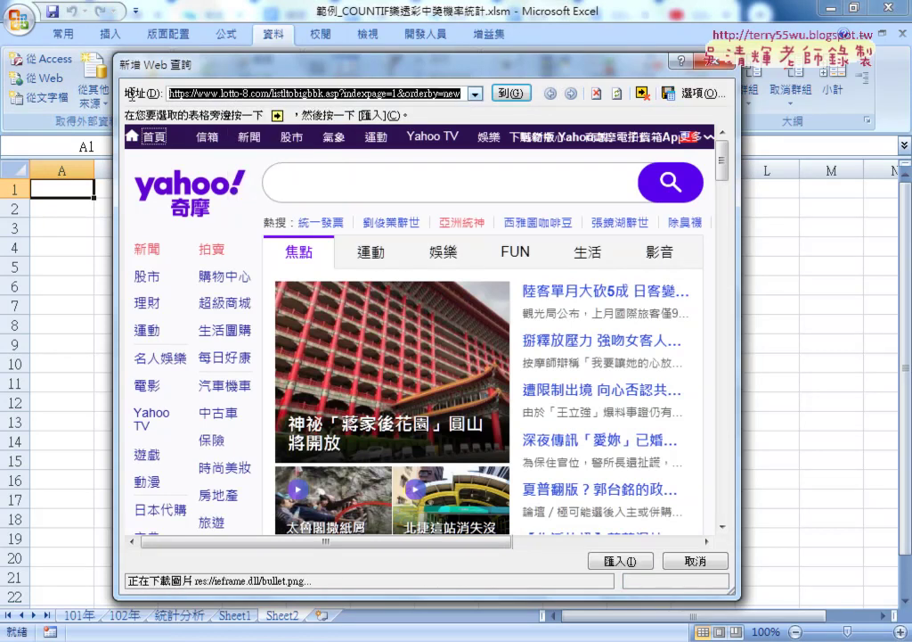
Highlight the query address with red marks, then load the lotto-8.com page
drag(205, 68, 214, 124)
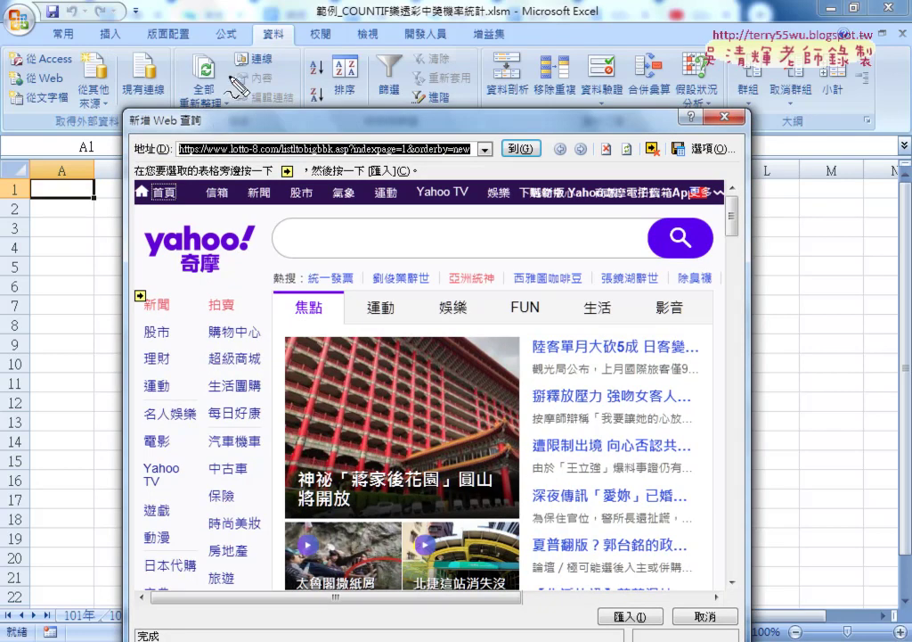
drag(251, 27, 249, 44)
drag(53, 100, 40, 100)
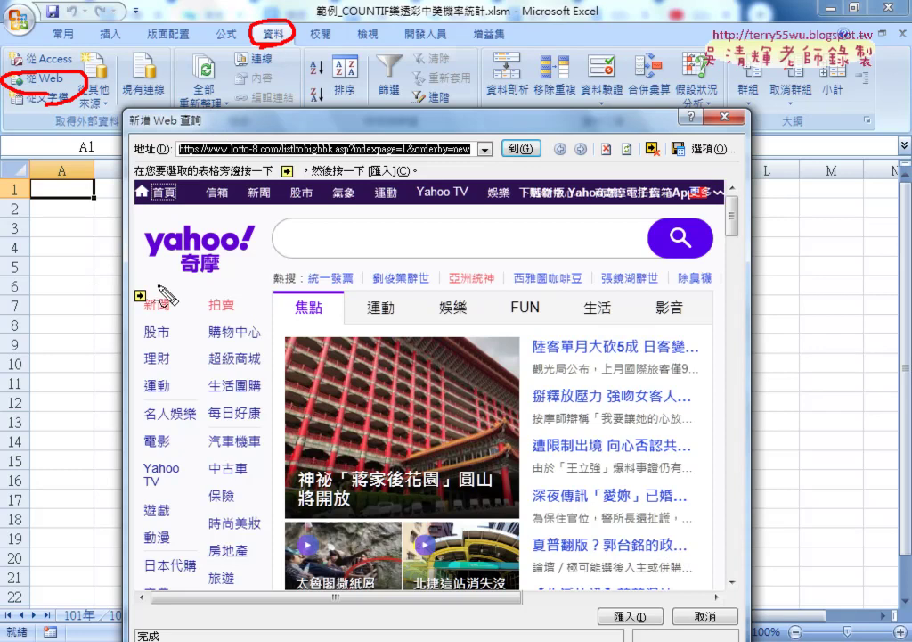
mouse_move(89, 91)
mouse_down()
mouse_move(108, 112)
mouse_move(525, 164)
mouse_move(510, 135)
mouse_move(531, 153)
mouse_up()
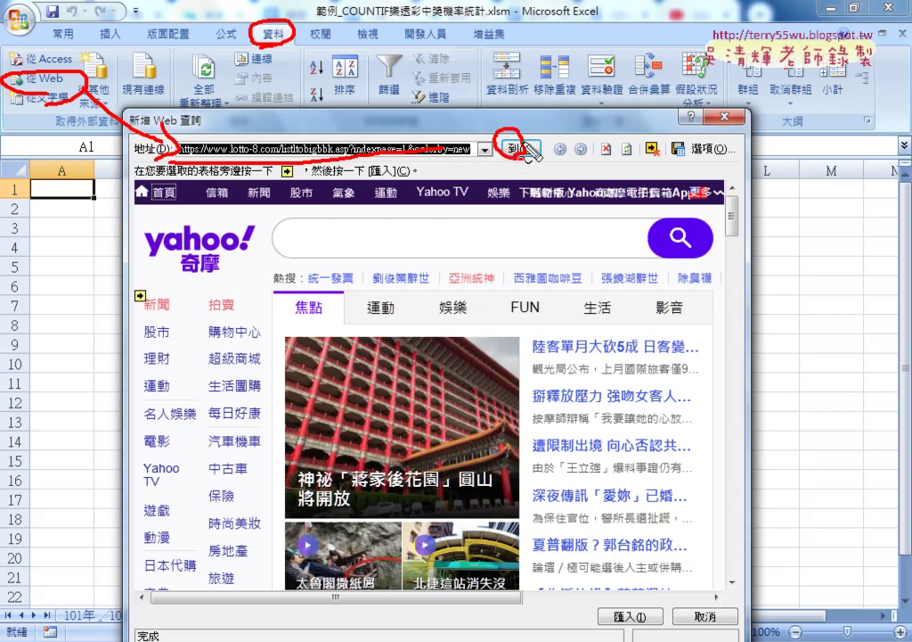
key(Escape)
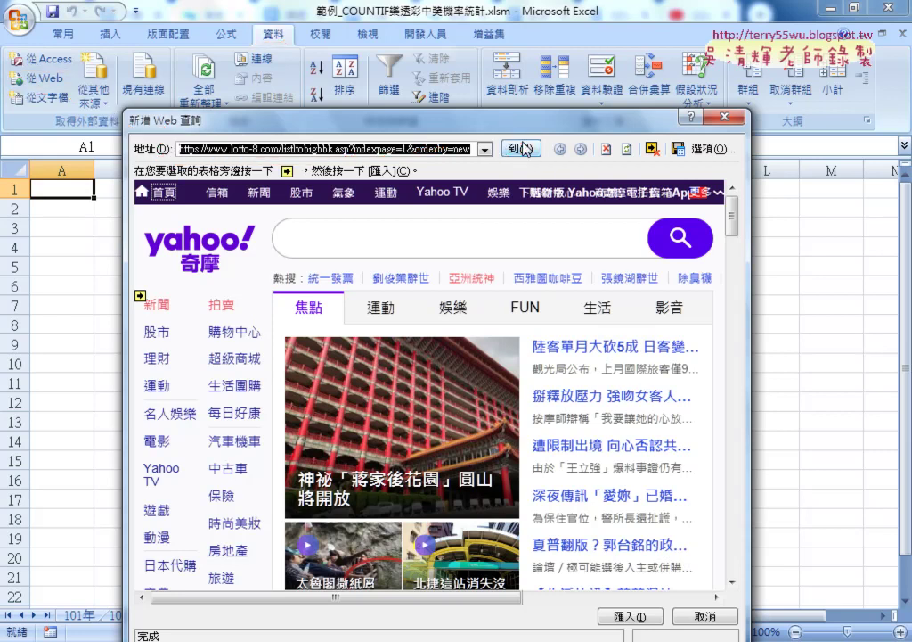
click(525, 148)
Answer Yes to every script error prompt until the 大樂透 history page loads
drag(405, 119, 386, 66)
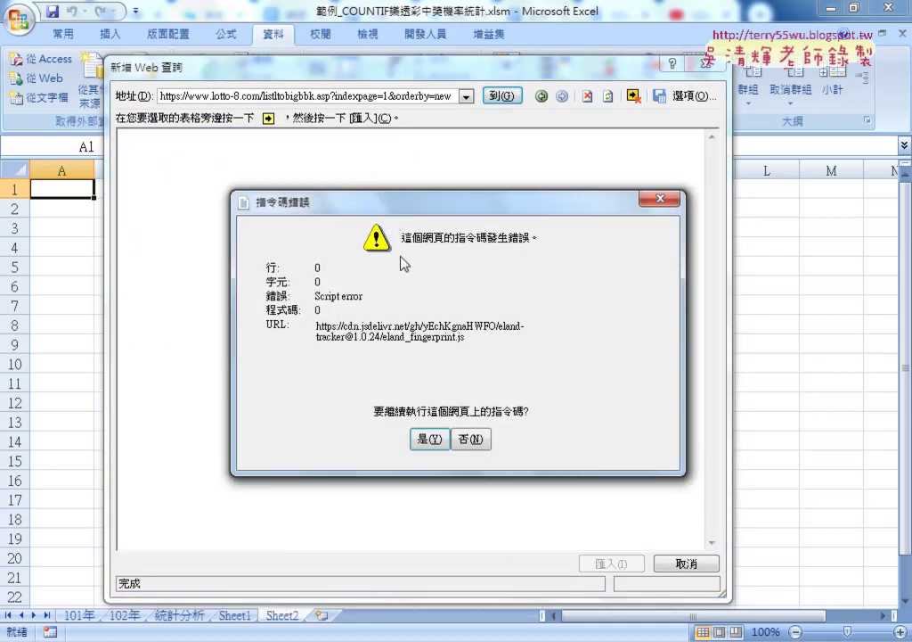
double_click(465, 338)
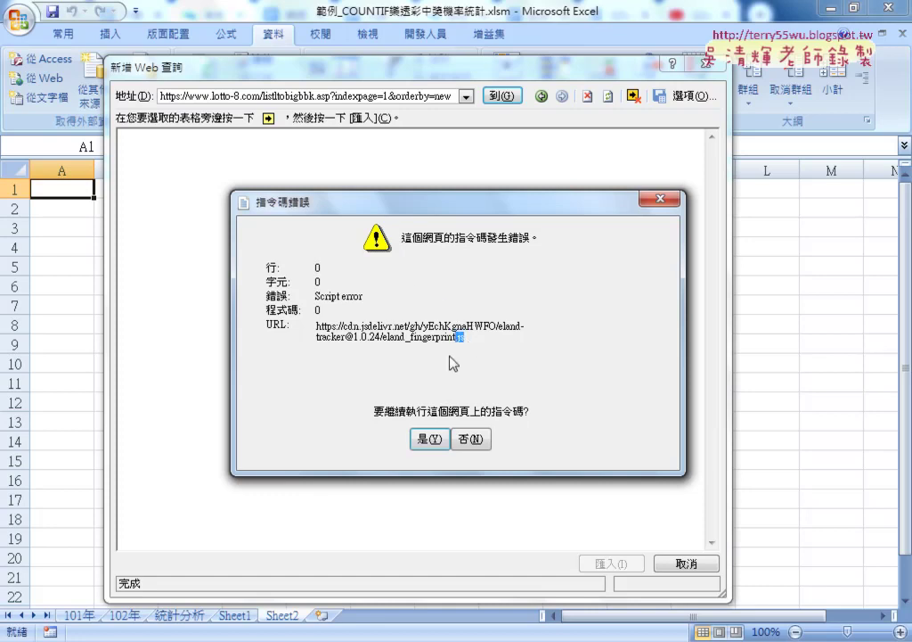
click(430, 440)
click(430, 440)
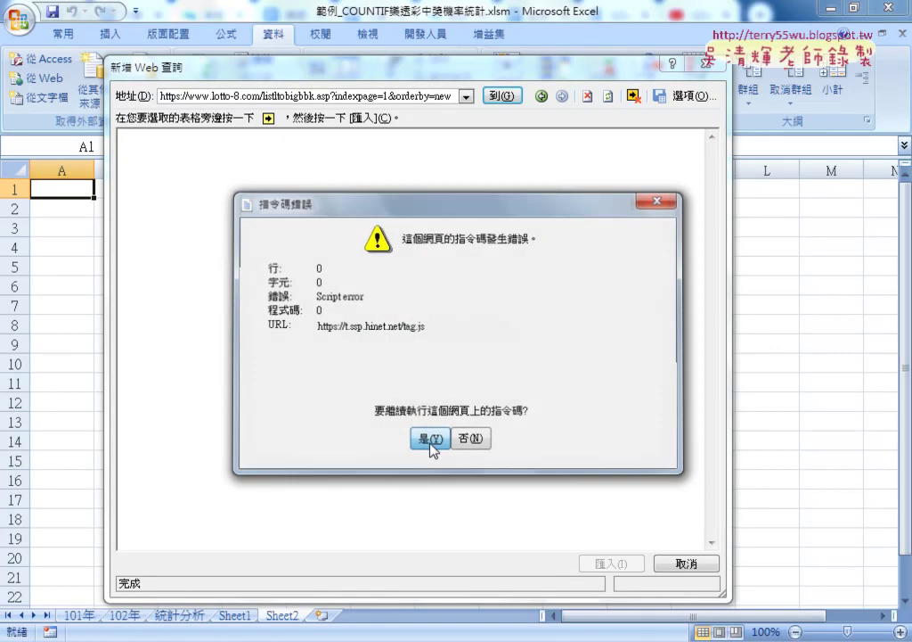
click(430, 440)
click(430, 440)
click(430, 440)
click(431, 440)
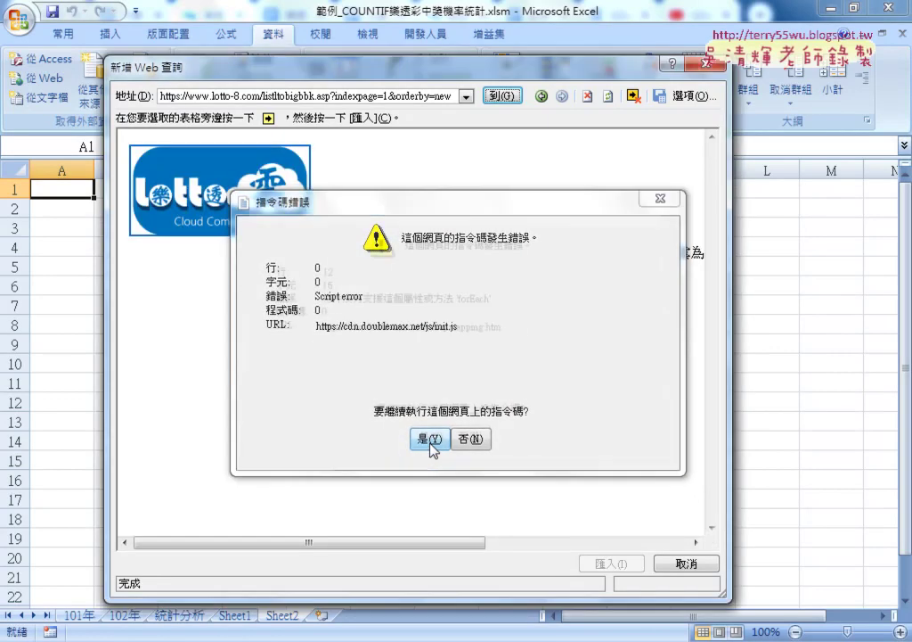
click(431, 440)
click(430, 440)
click(430, 440)
click(431, 440)
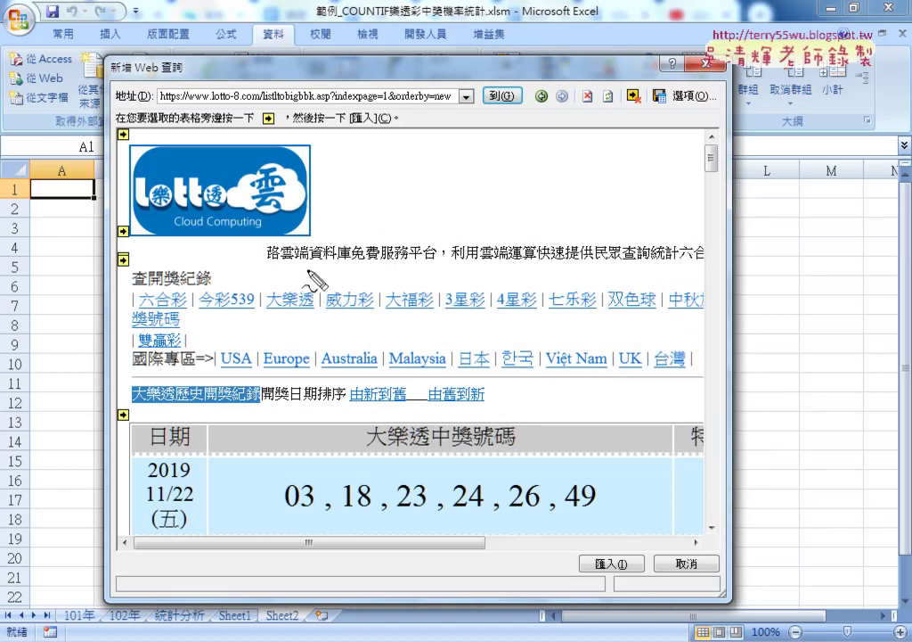
Highlight the 大樂透 draw-results table with red marks and tick it for import
drag(263, 105, 274, 136)
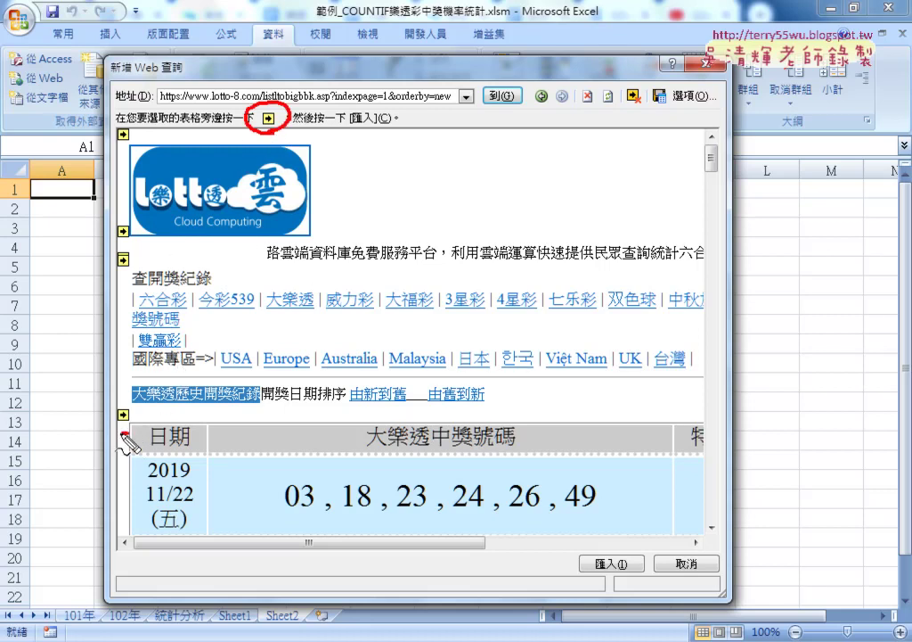
drag(129, 401, 123, 434)
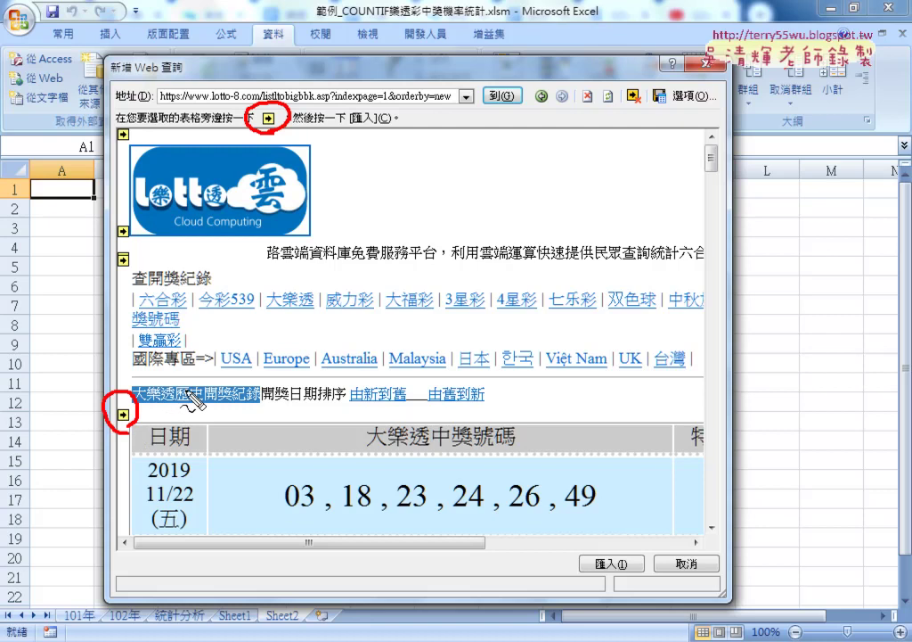
drag(142, 387, 116, 412)
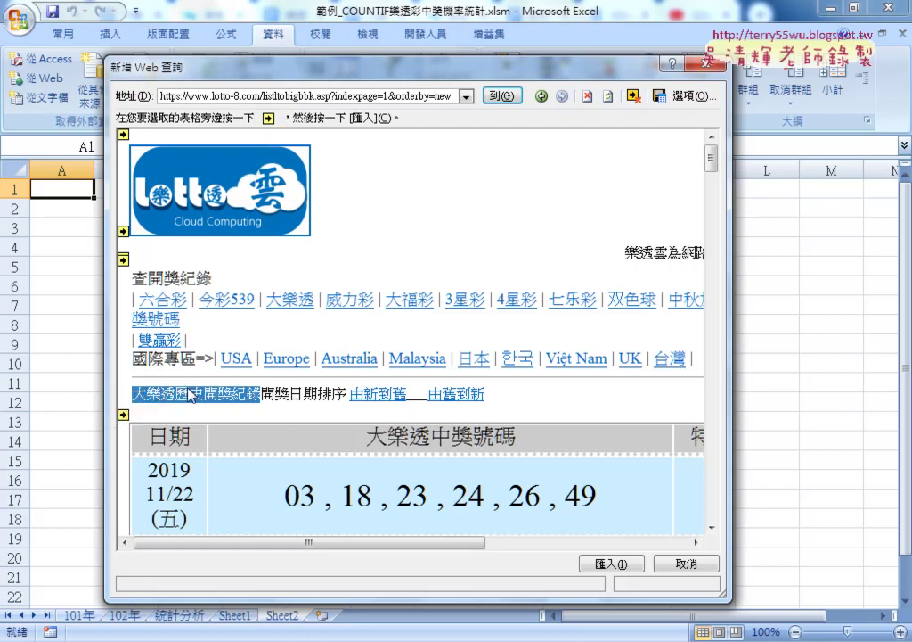
click(124, 415)
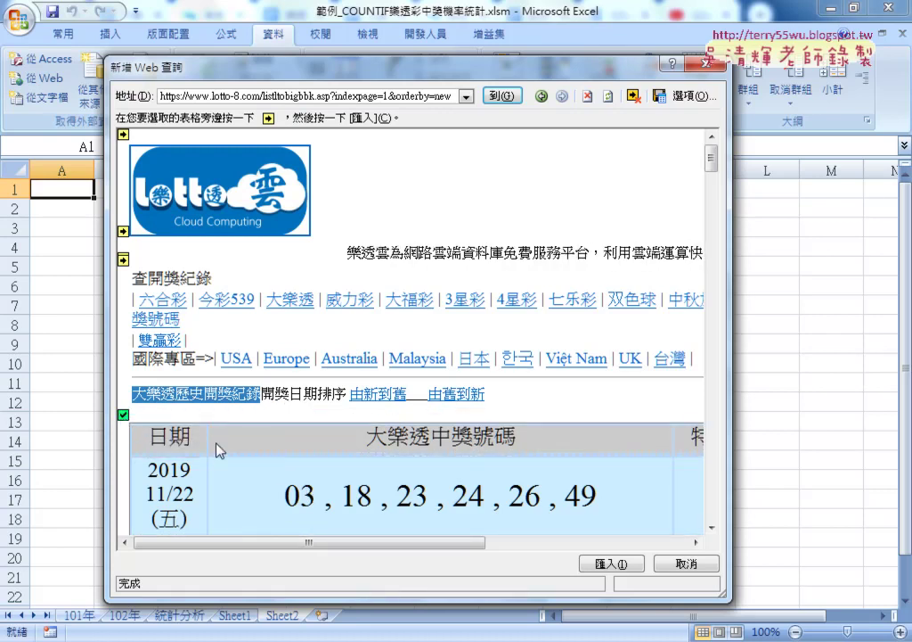
drag(435, 65, 547, 33)
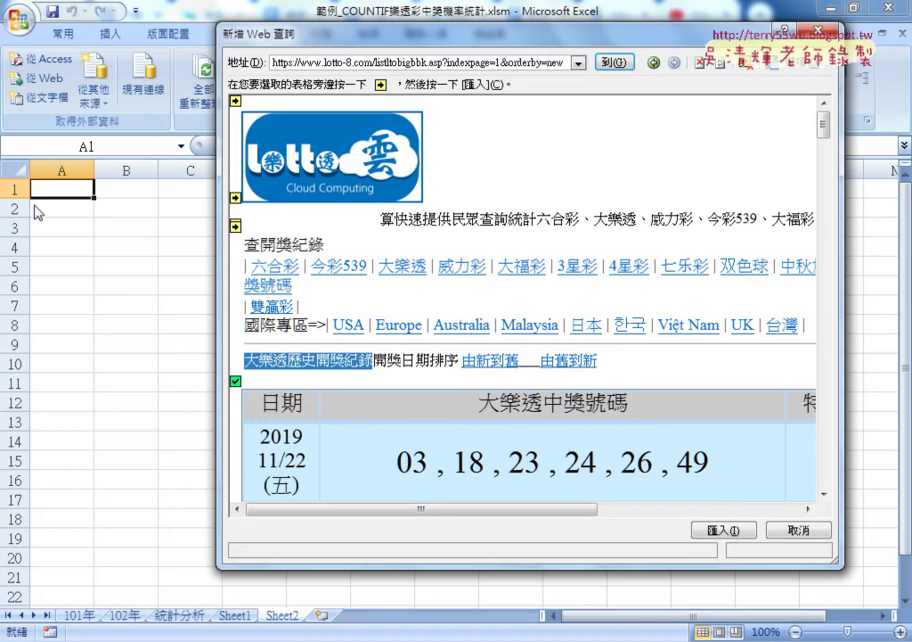
Import the ticked table into the existing Sheet2 at =$A$1
click(711, 529)
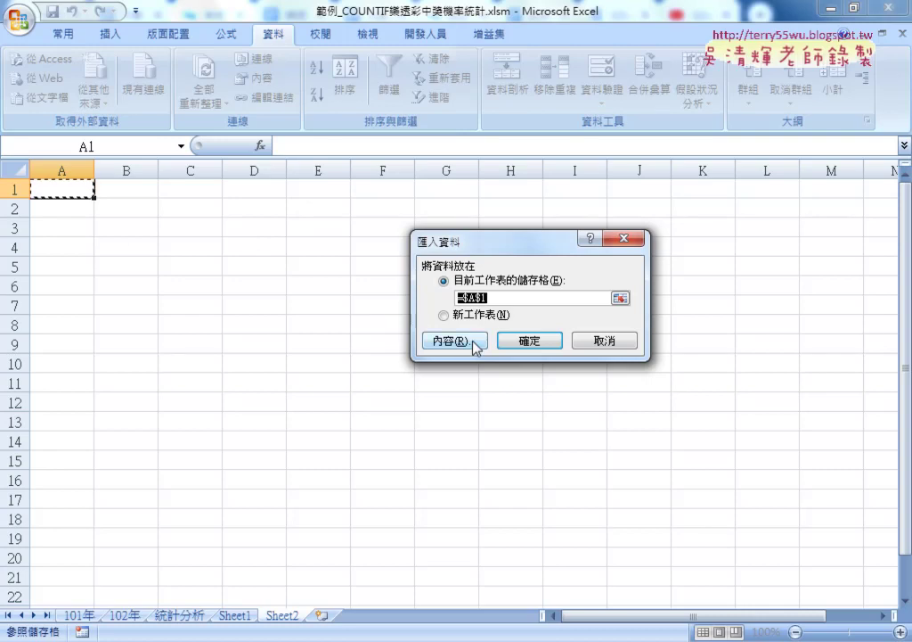
click(526, 341)
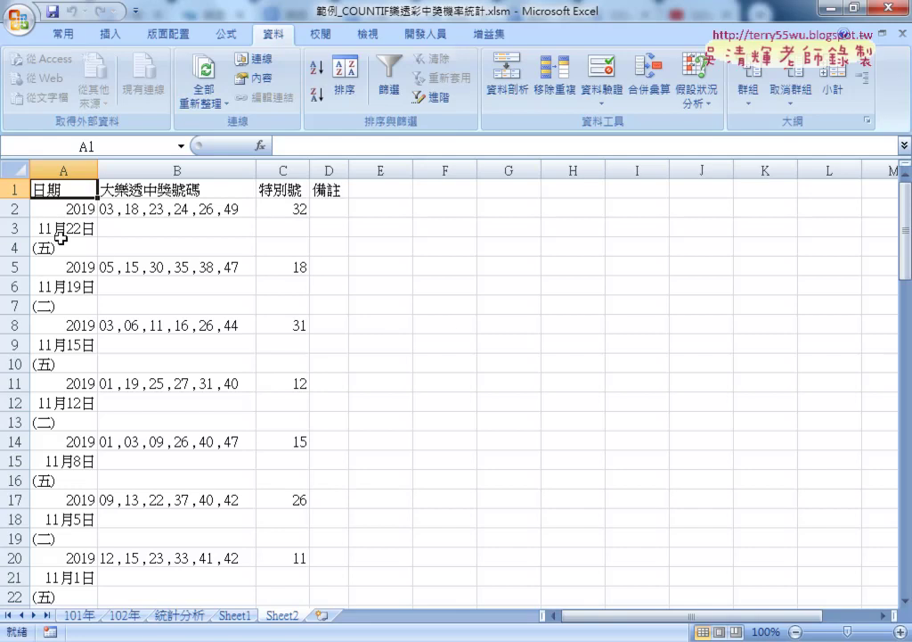
drag(14, 228, 14, 248)
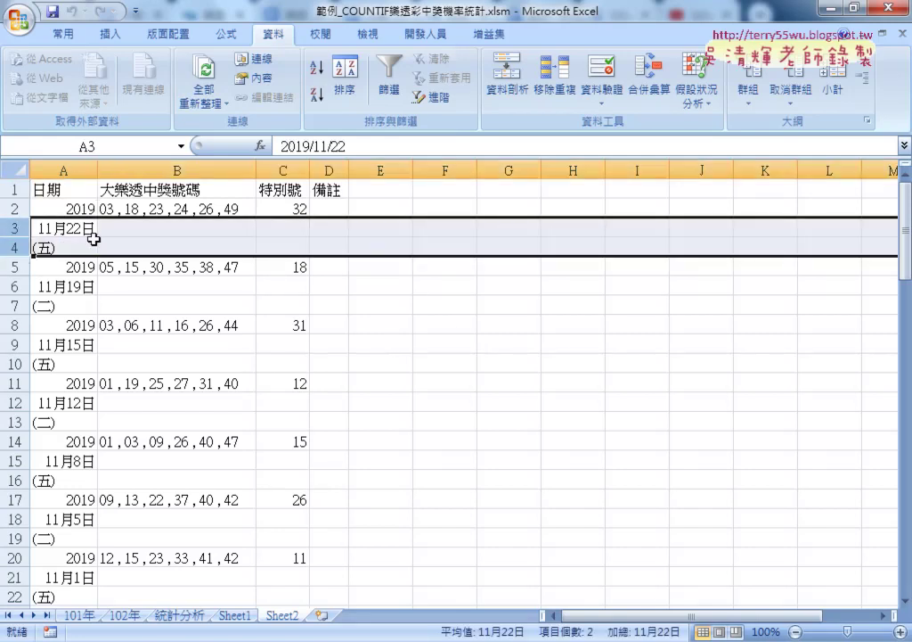
drag(15, 286, 15, 304)
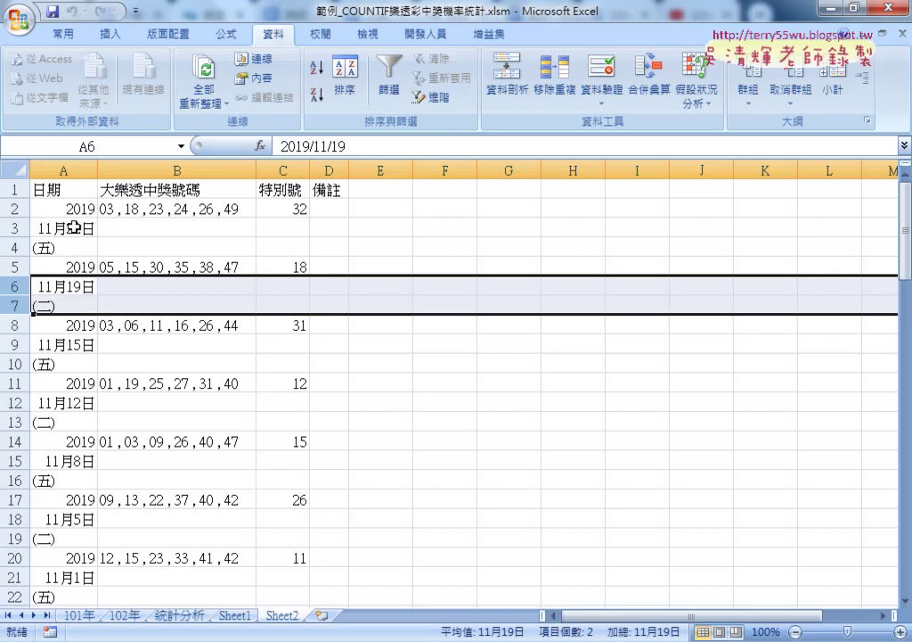
click(57, 208)
scroll(64, 382, down, 4)
scroll(61, 381, down, 10)
scroll(61, 381, down, 8)
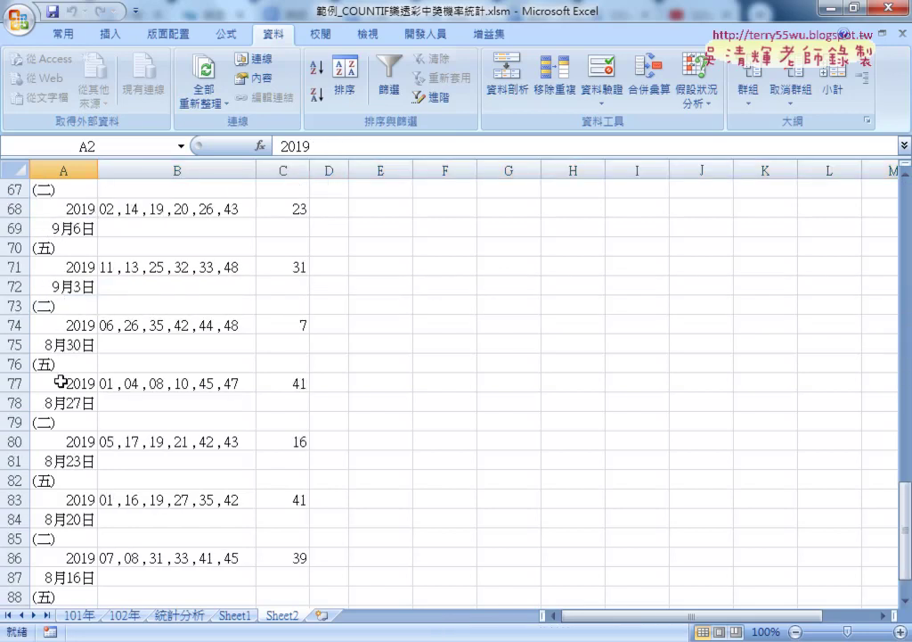
scroll(60, 381, down, 6)
click(57, 327)
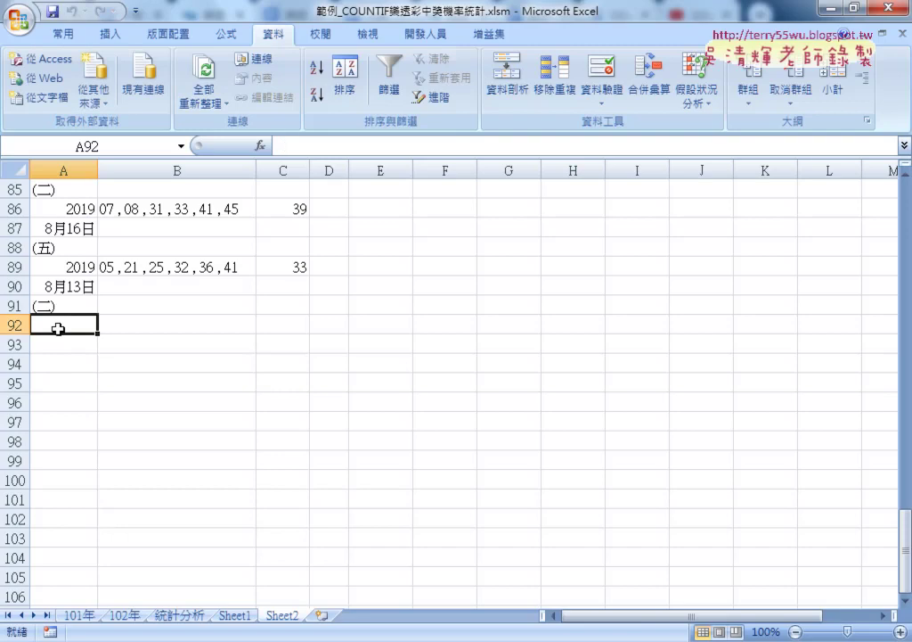
scroll(73, 520, down, 7)
scroll(73, 520, down, 8)
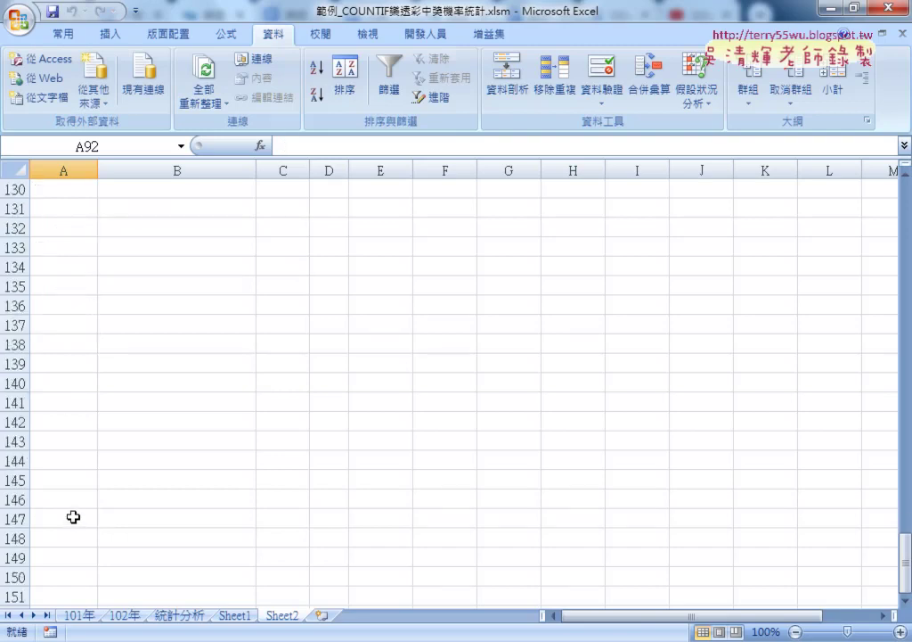
scroll(73, 515, down, 7)
scroll(73, 510, down, 3)
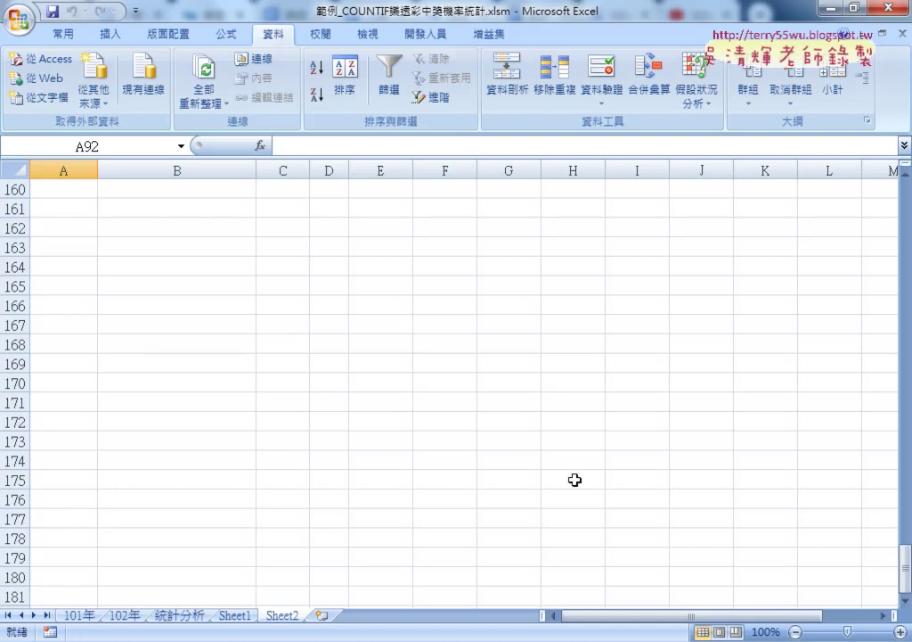
drag(907, 552, 907, 178)
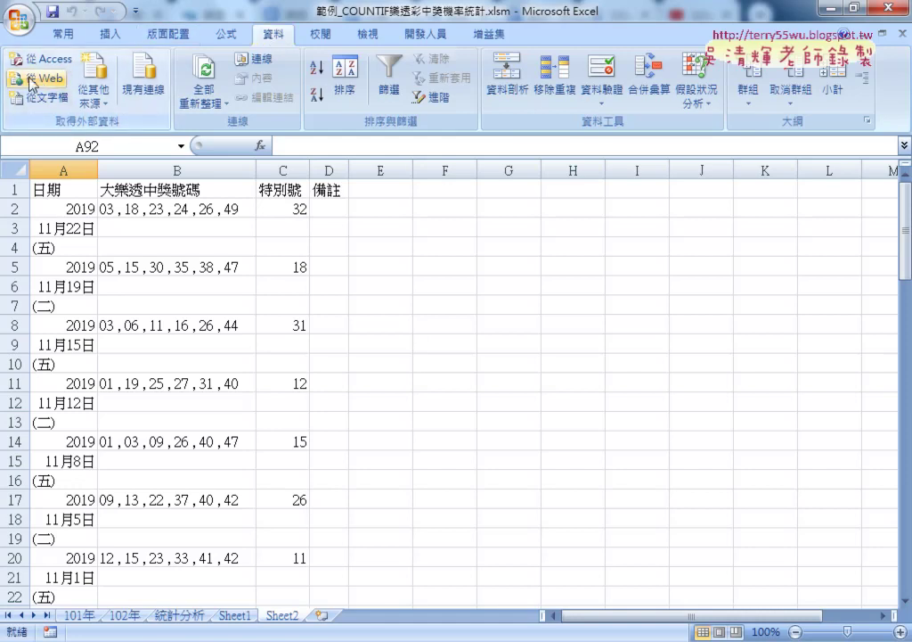
Show the Developer tab, insert Sheet3, then go back to Sheet2's imported draws
click(436, 35)
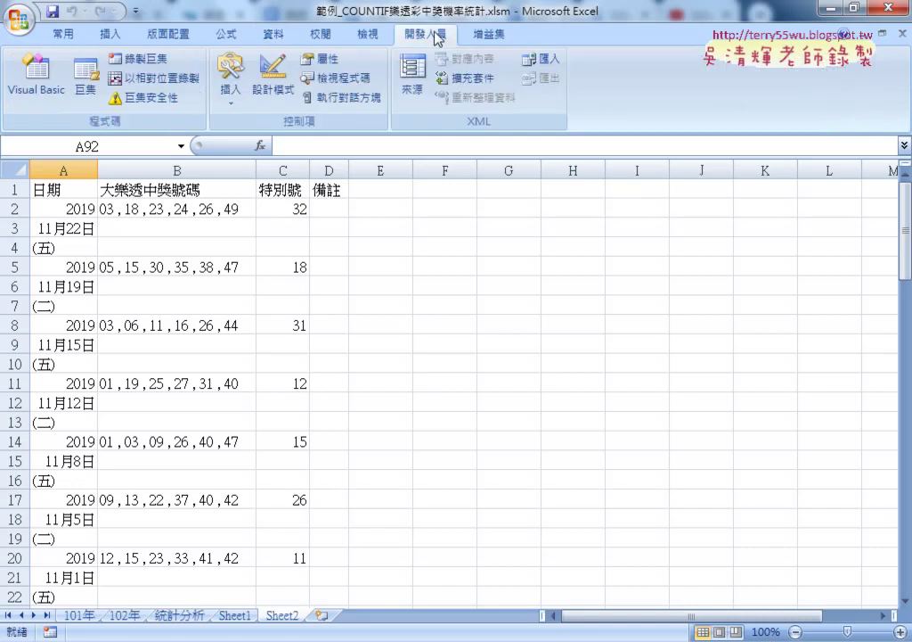
click(322, 615)
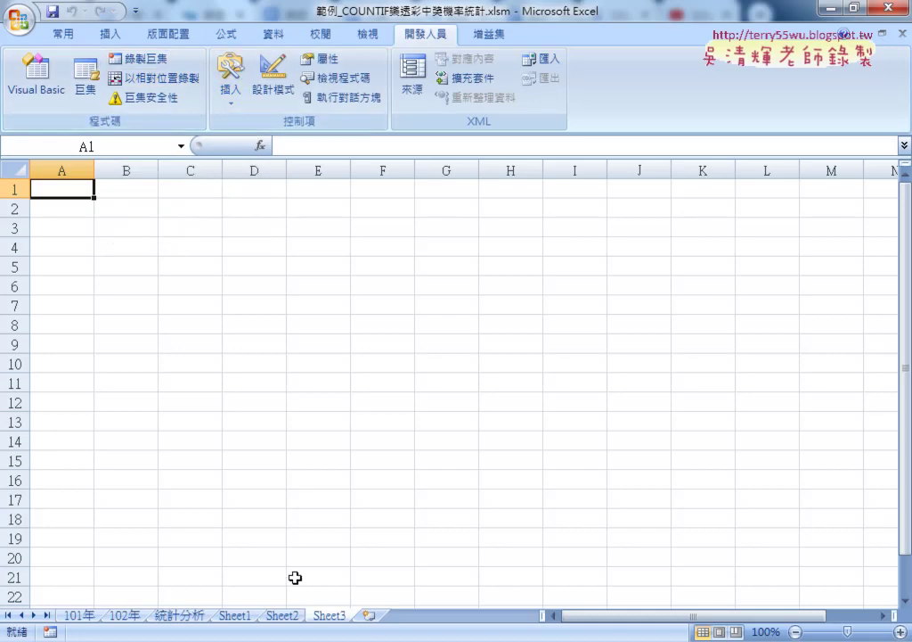
click(282, 615)
click(55, 190)
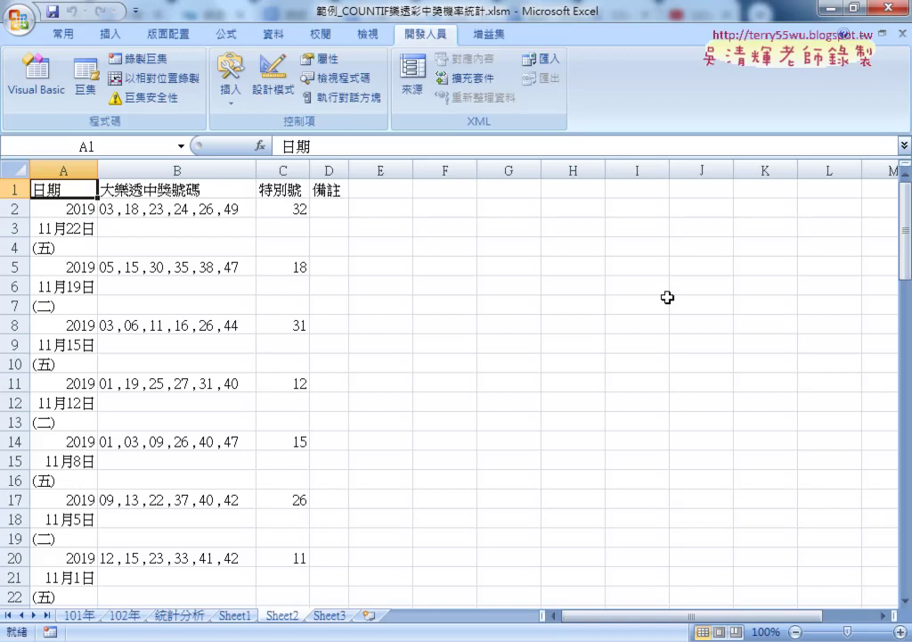
scroll(371, 401, down, 4)
scroll(373, 400, down, 5)
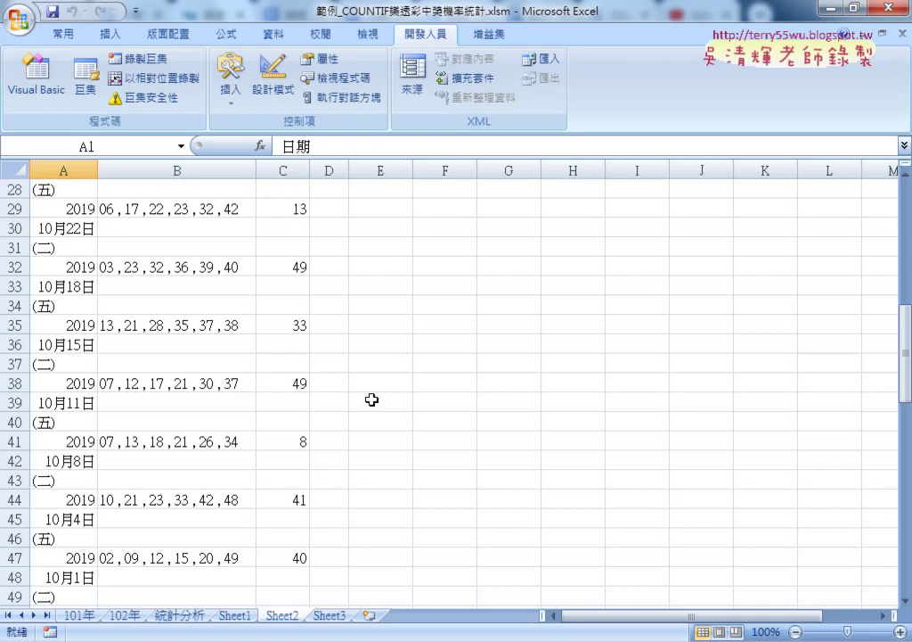
scroll(373, 399, down, 9)
scroll(374, 399, down, 7)
scroll(222, 403, down, 1)
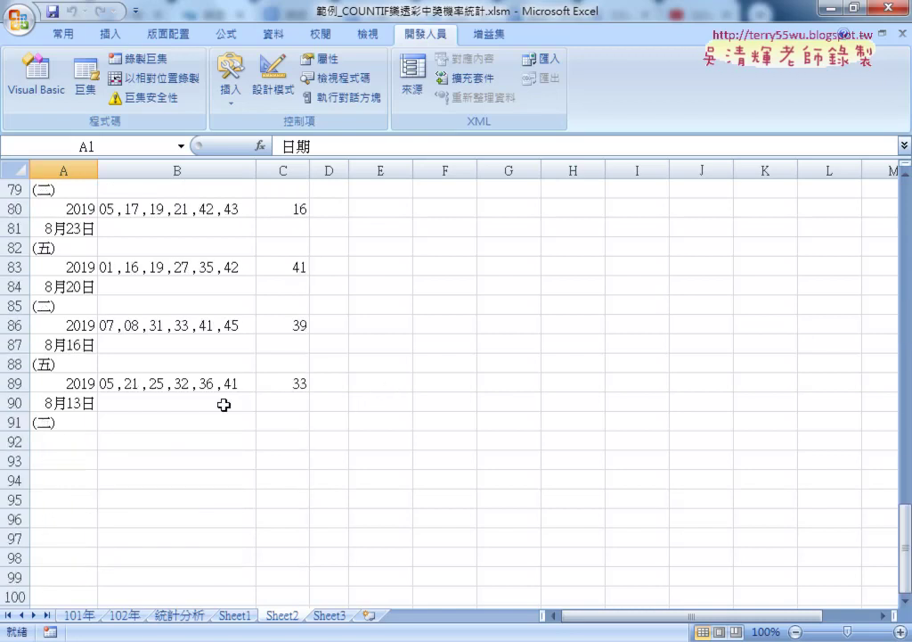
click(71, 421)
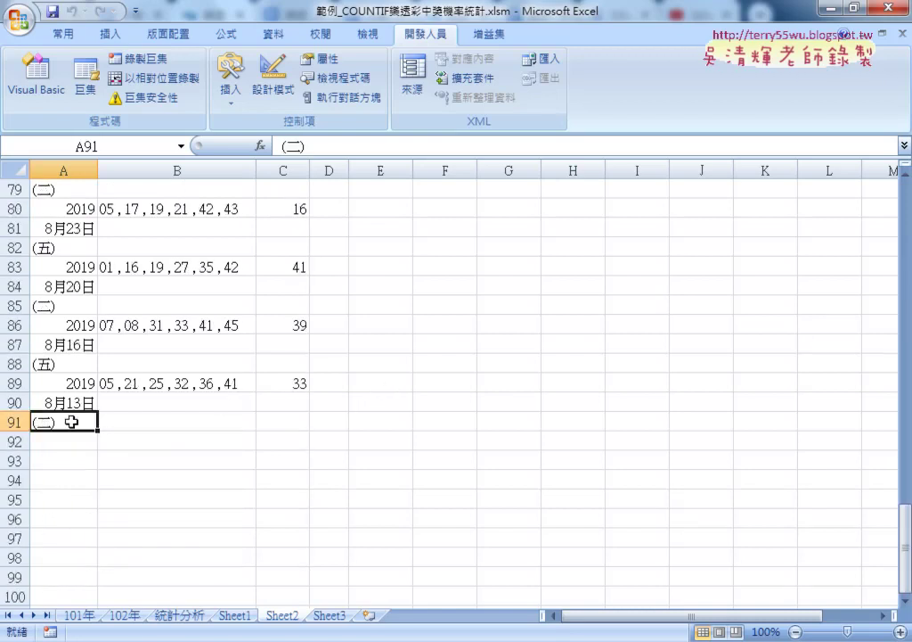
click(70, 443)
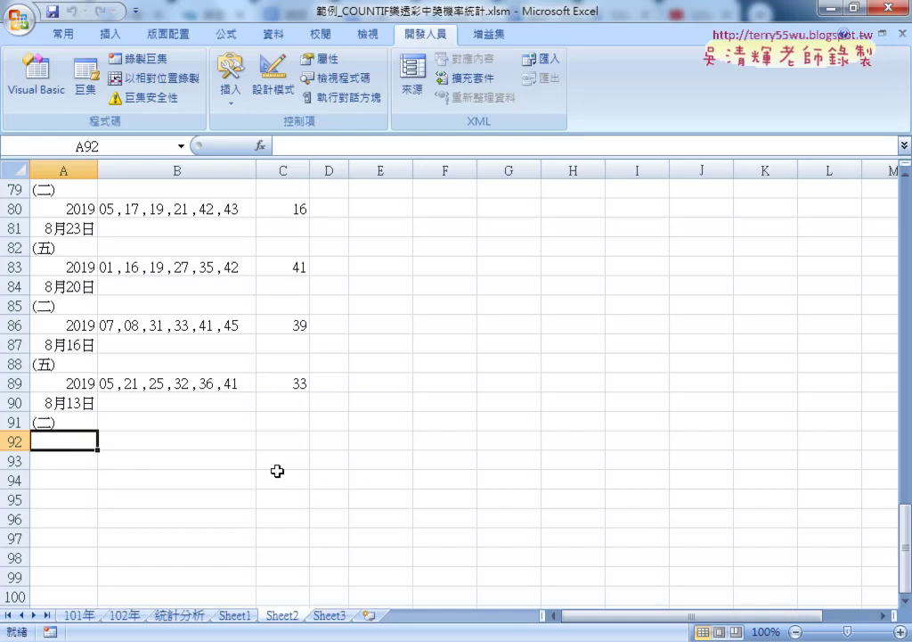
drag(905, 534, 905, 183)
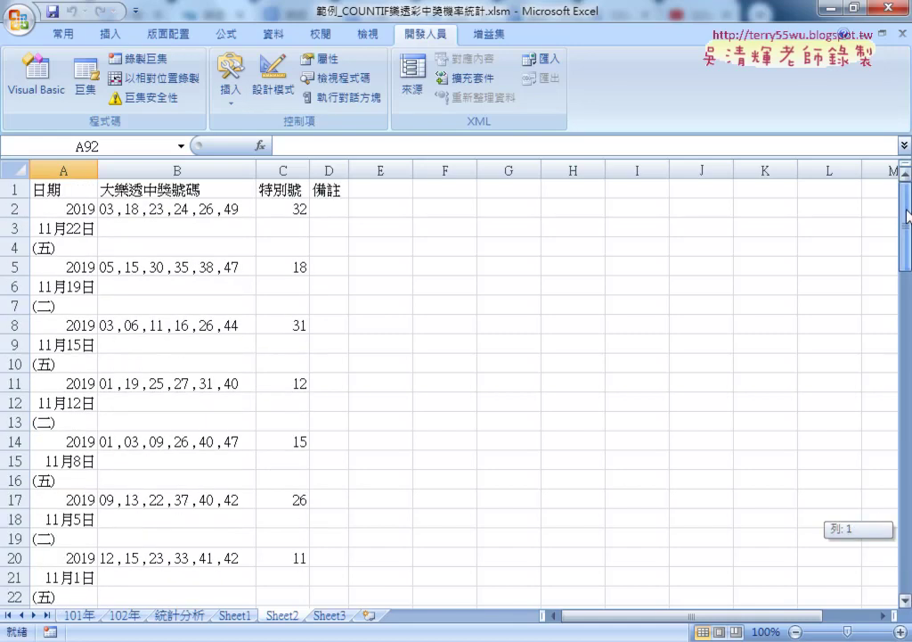
click(62, 190)
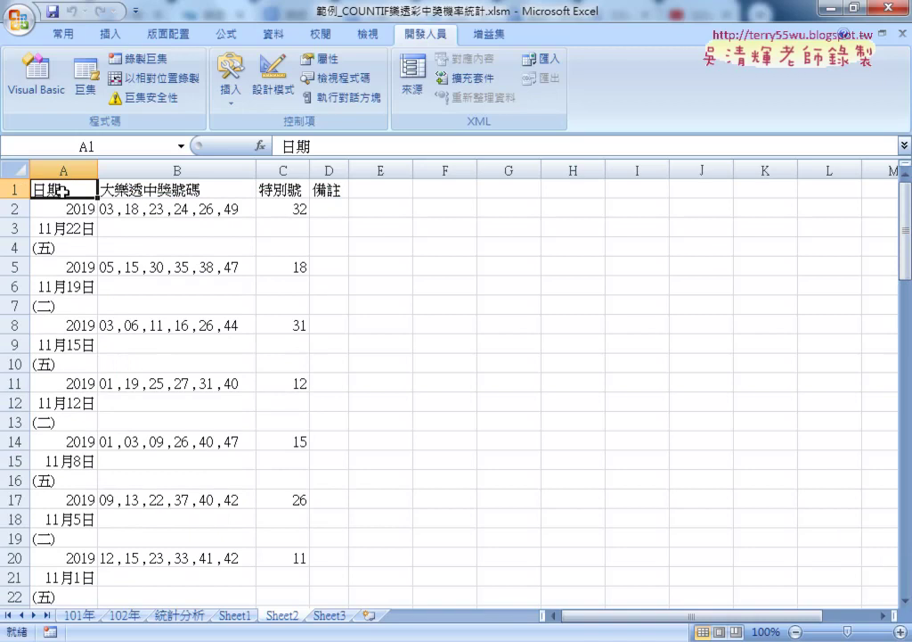
key(ctrl+Down)
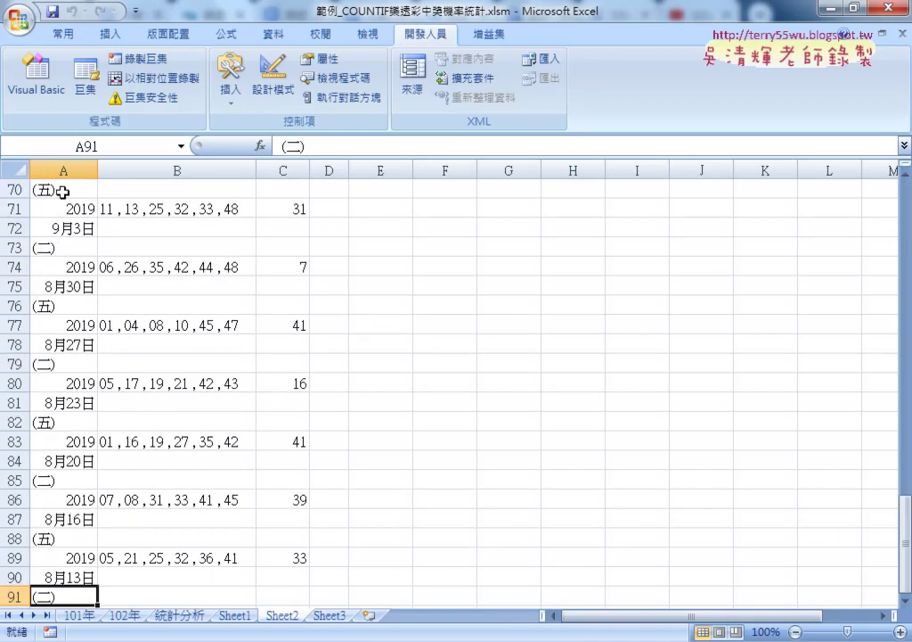
key(Down)
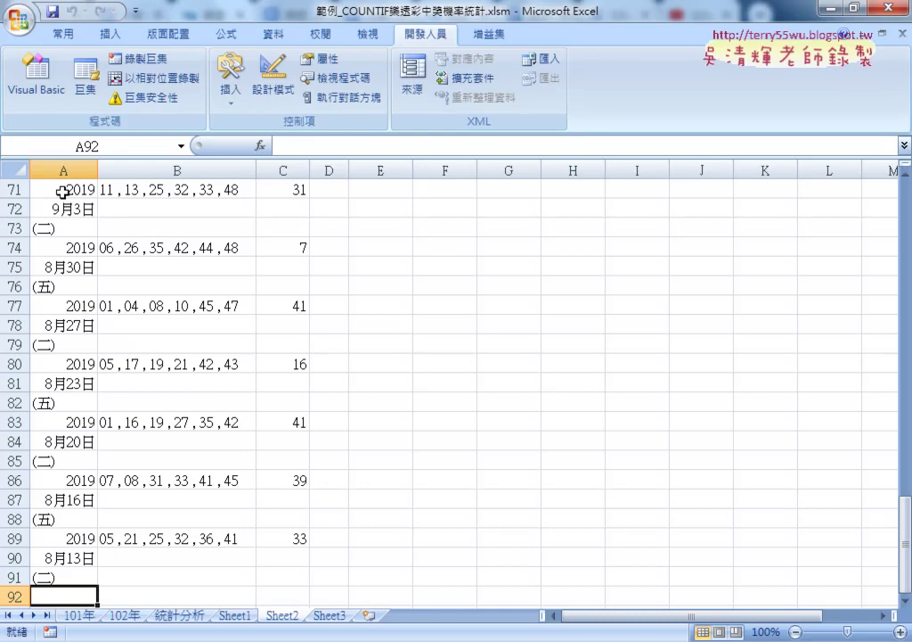
On Sheet3, record a new macro named 大樂透下載 stored in this workbook
click(331, 616)
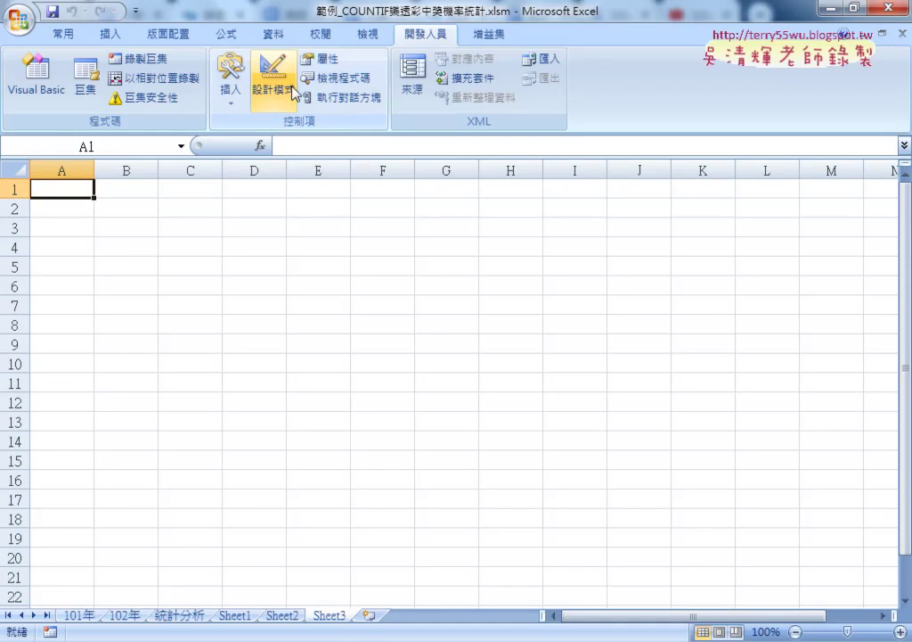
click(146, 58)
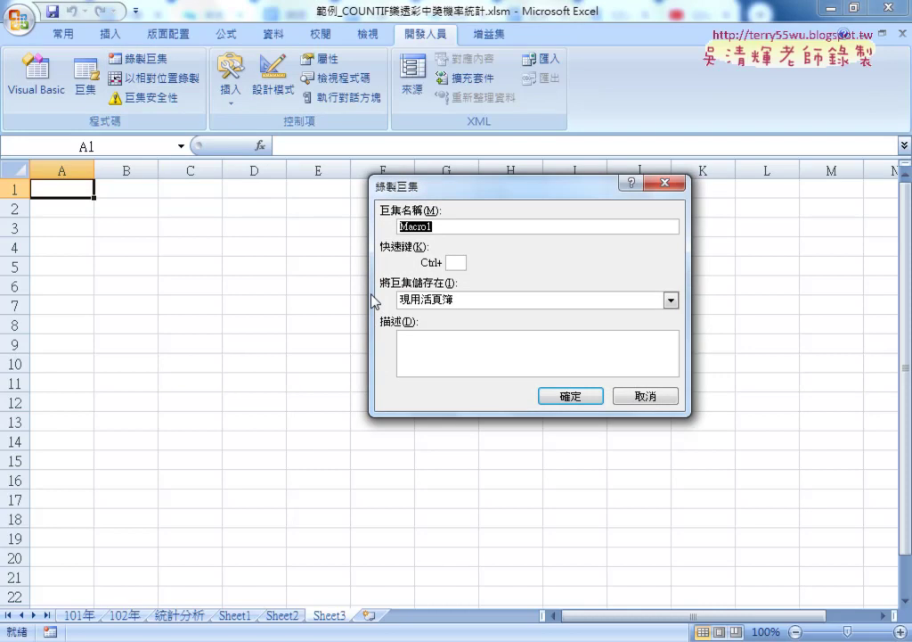
text(太)
text(樂透)
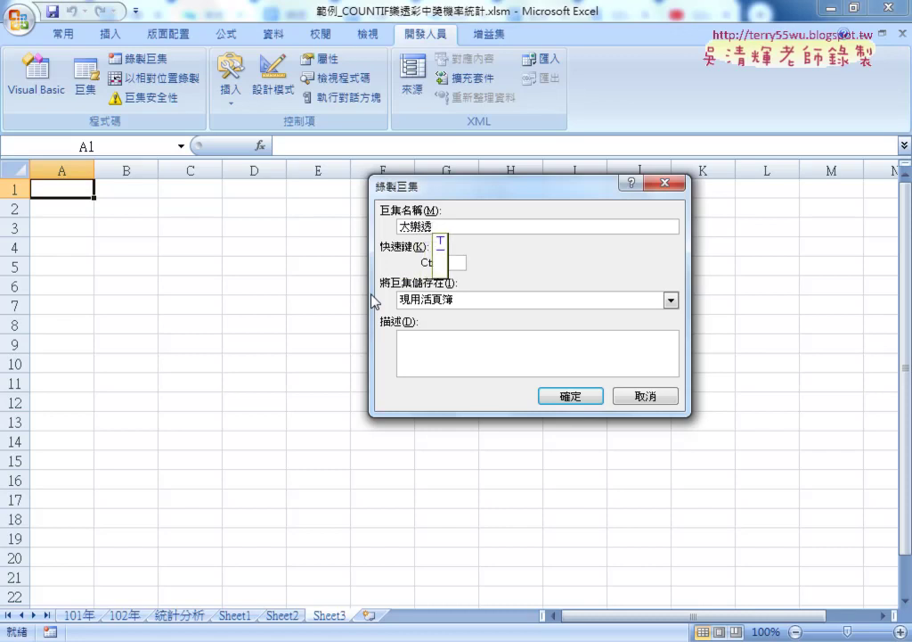
text(下載)
key(Return)
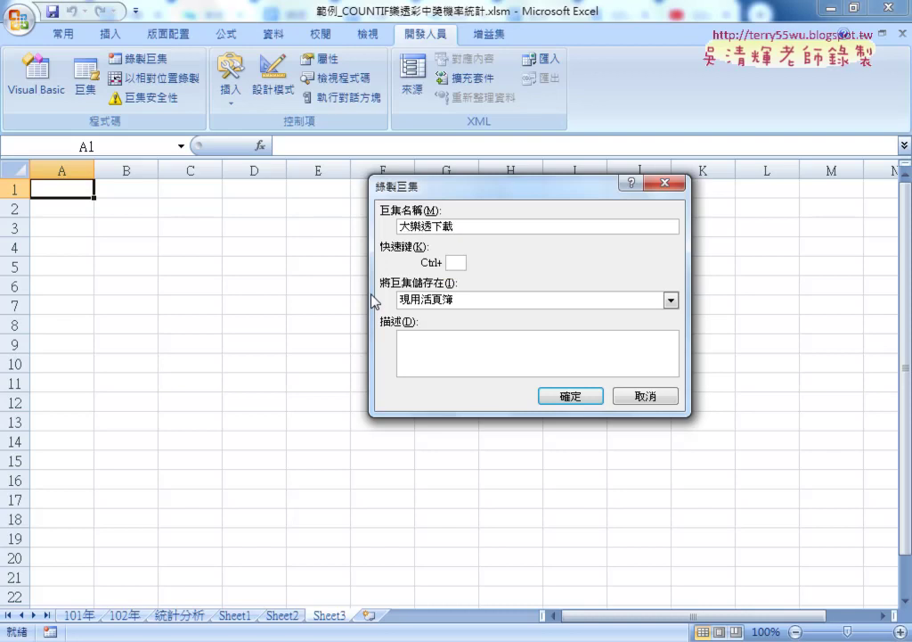
click(588, 398)
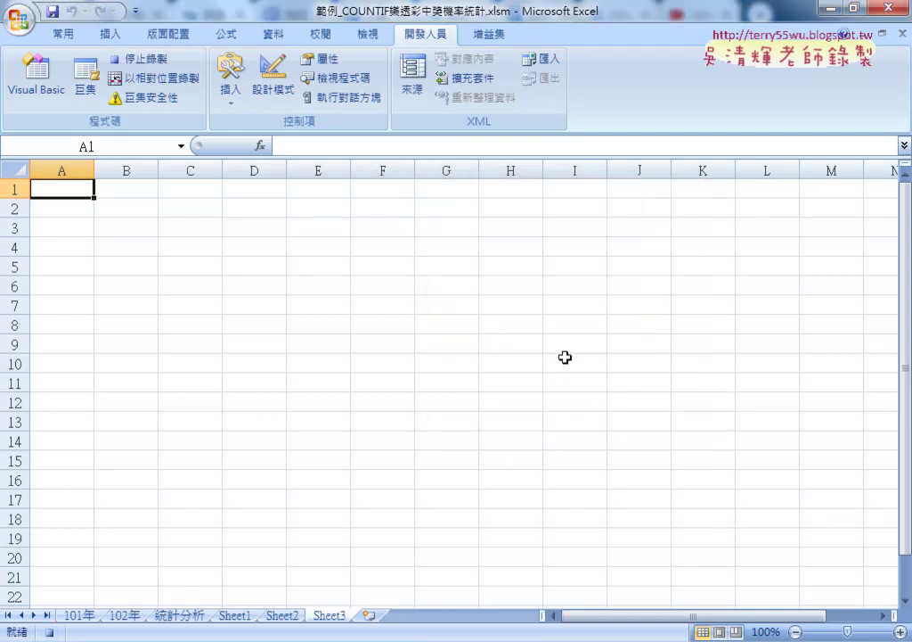
Start a From Web query, paste the lotto-8.com address and load the page
click(276, 36)
click(44, 78)
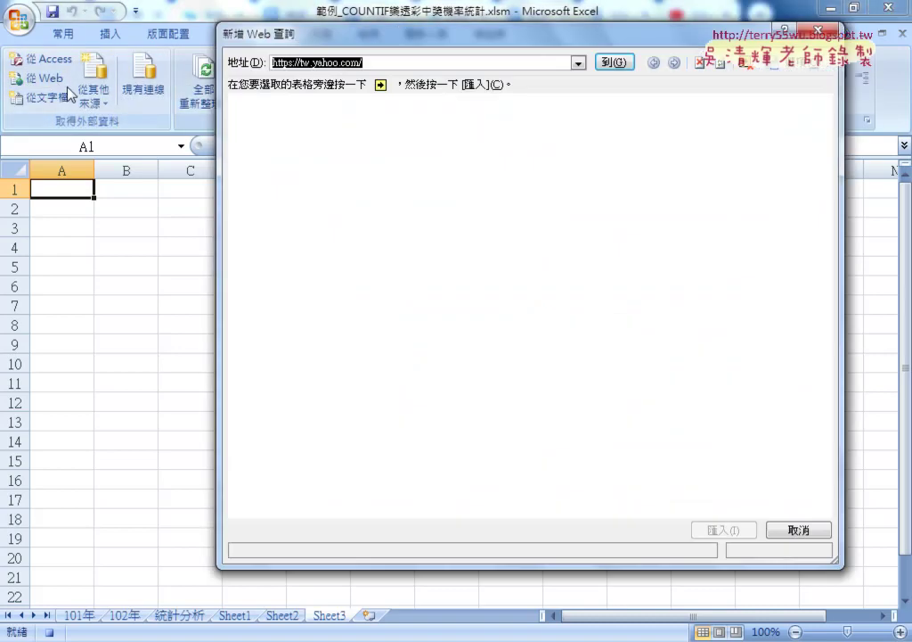
right_click(311, 64)
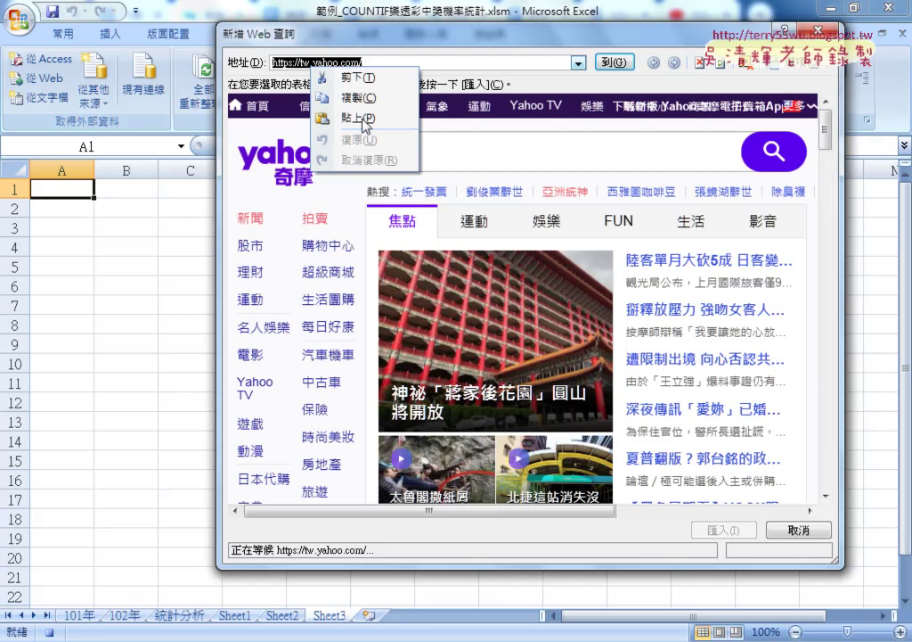
click(363, 118)
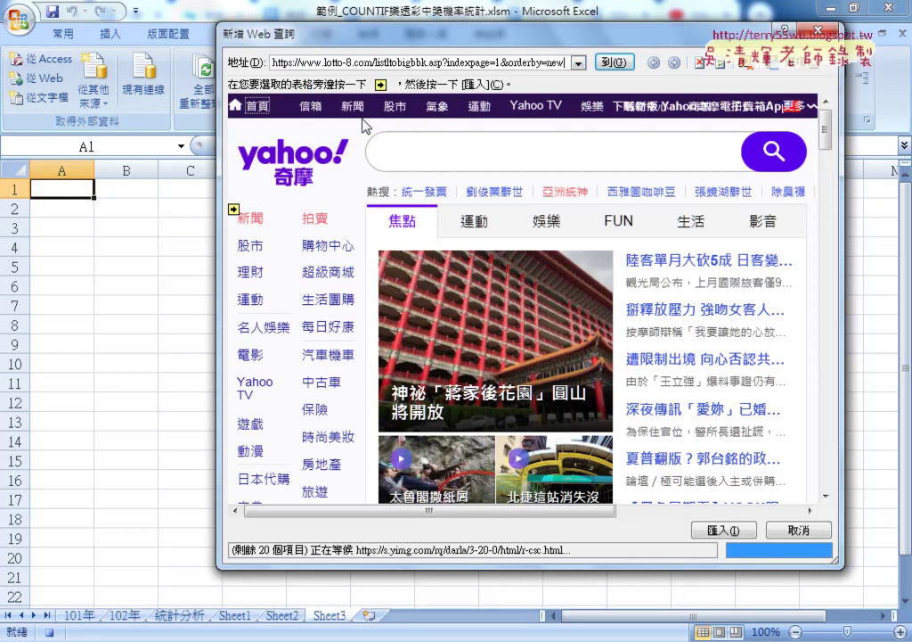
double_click(496, 64)
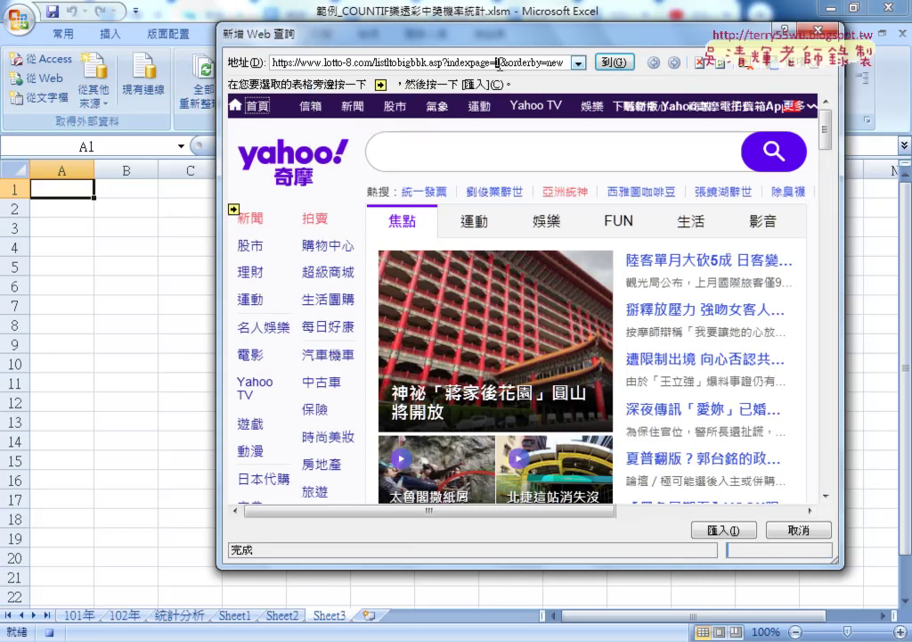
click(613, 63)
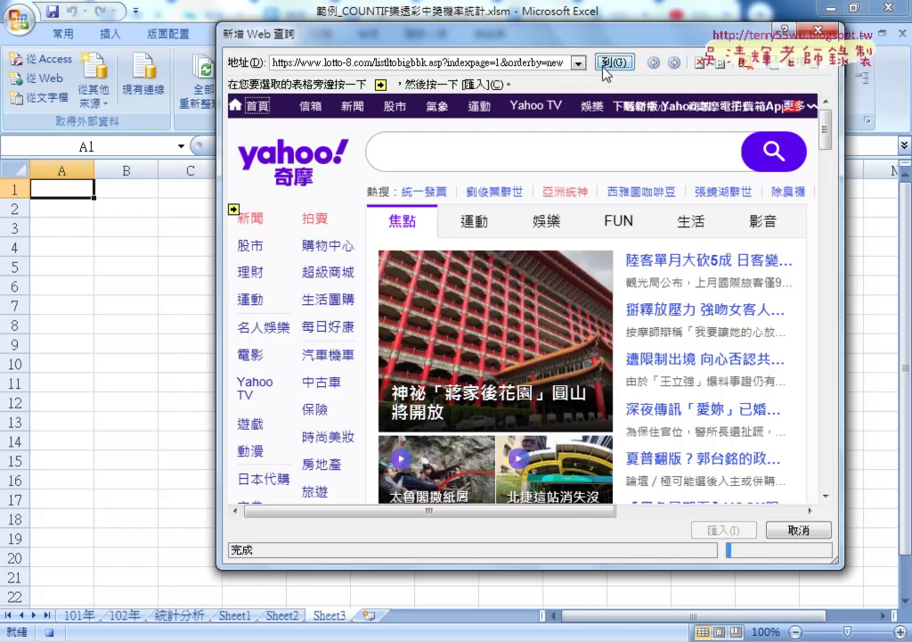
Answer Yes to each script error prompt until the page finishes loading
click(428, 440)
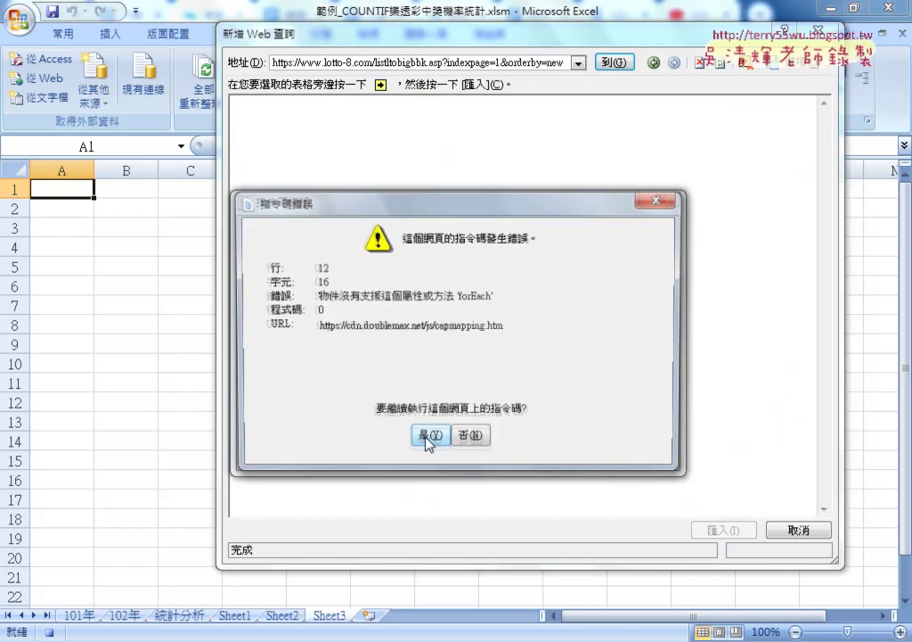
click(429, 440)
click(428, 440)
click(429, 439)
click(427, 439)
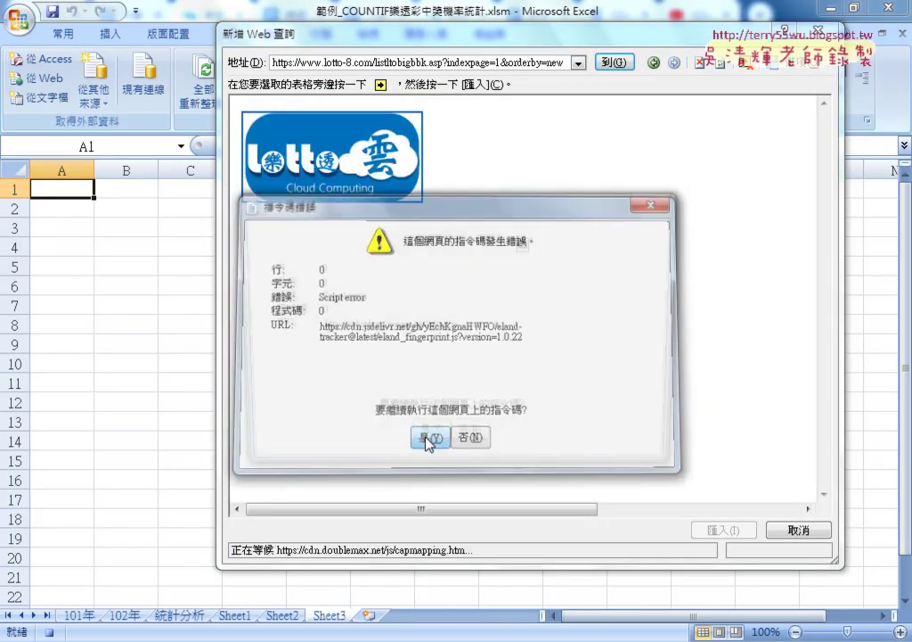
click(427, 439)
click(428, 440)
click(428, 439)
click(429, 439)
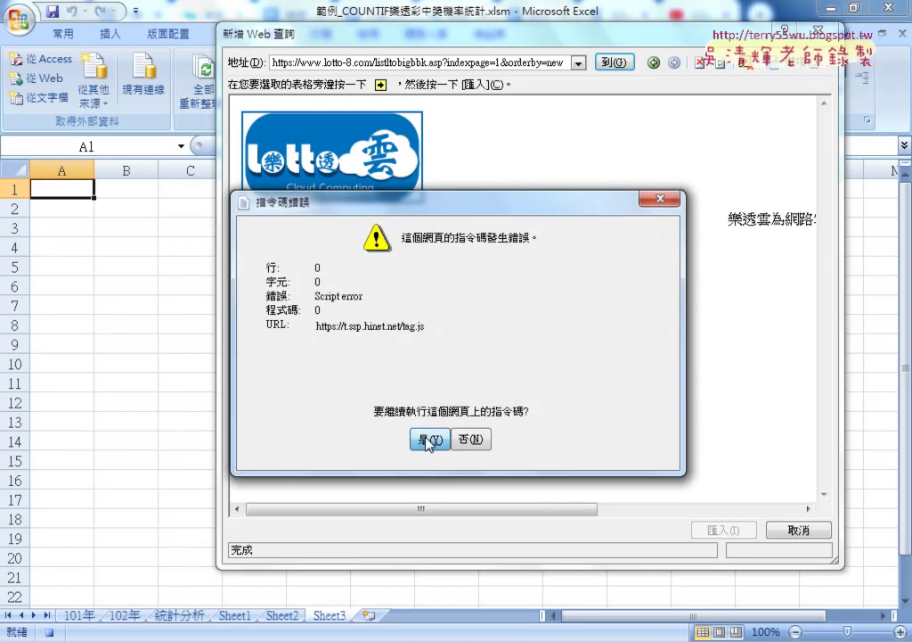
click(428, 440)
click(428, 439)
Tick the draw-results table and import it into Sheet3 at A1
click(235, 382)
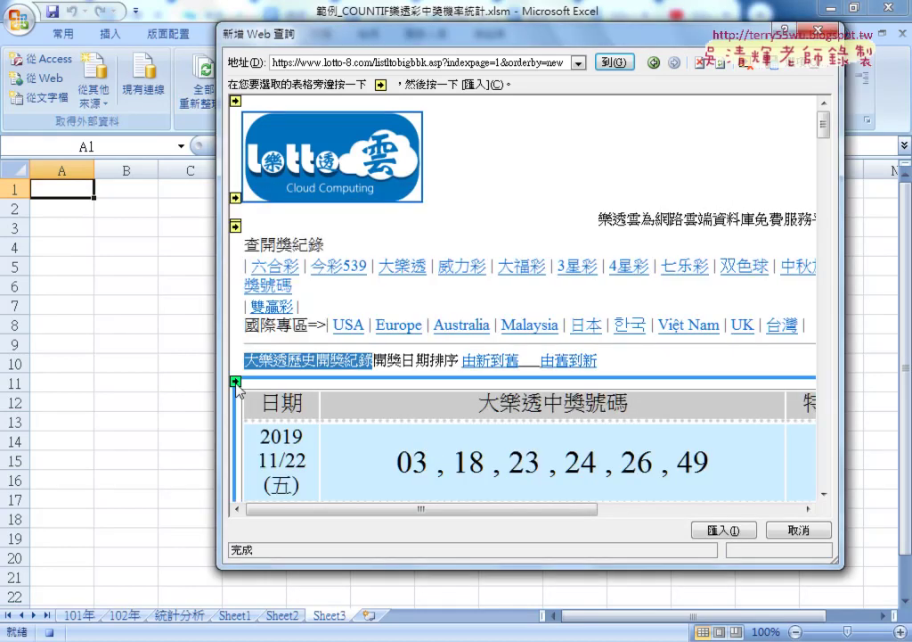
click(727, 530)
click(532, 345)
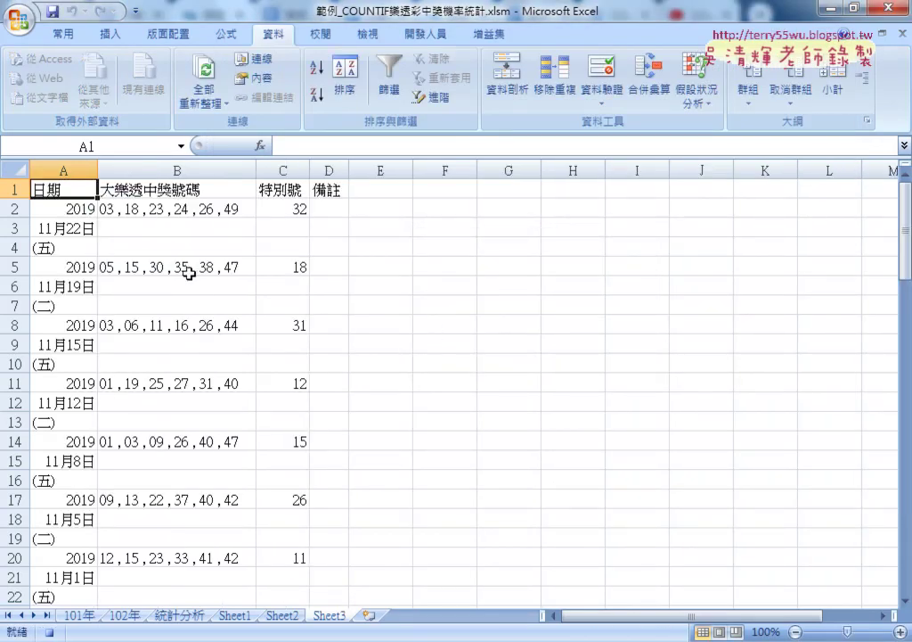
Stop the macro recorder and open 大樂透下載 from the Macros list in the VBA editor
click(431, 35)
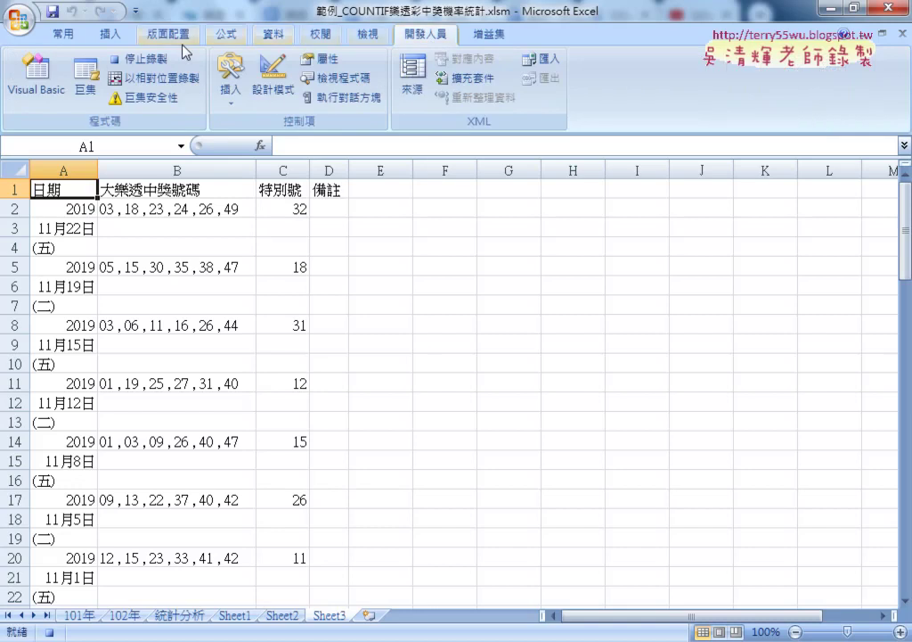
click(135, 58)
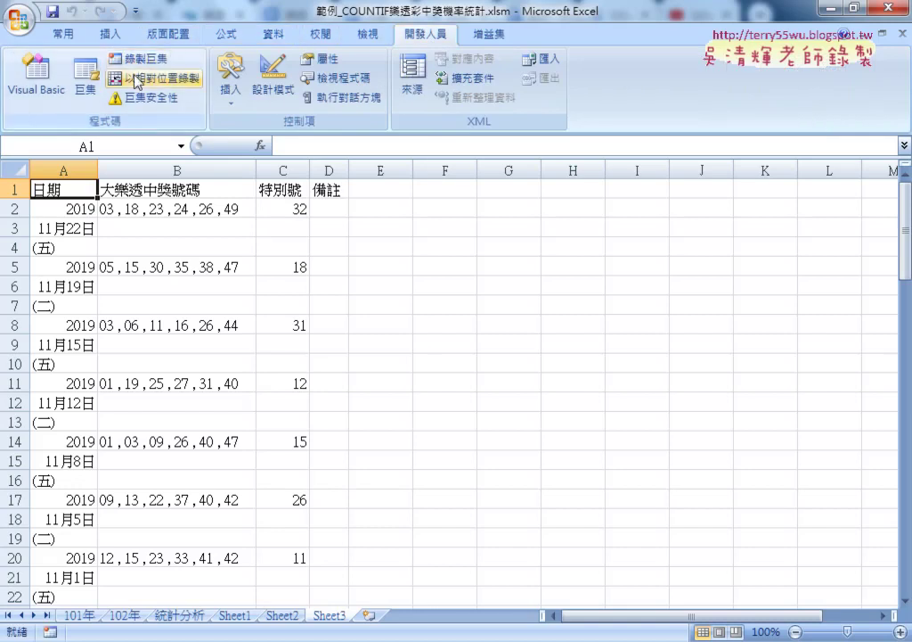
click(87, 92)
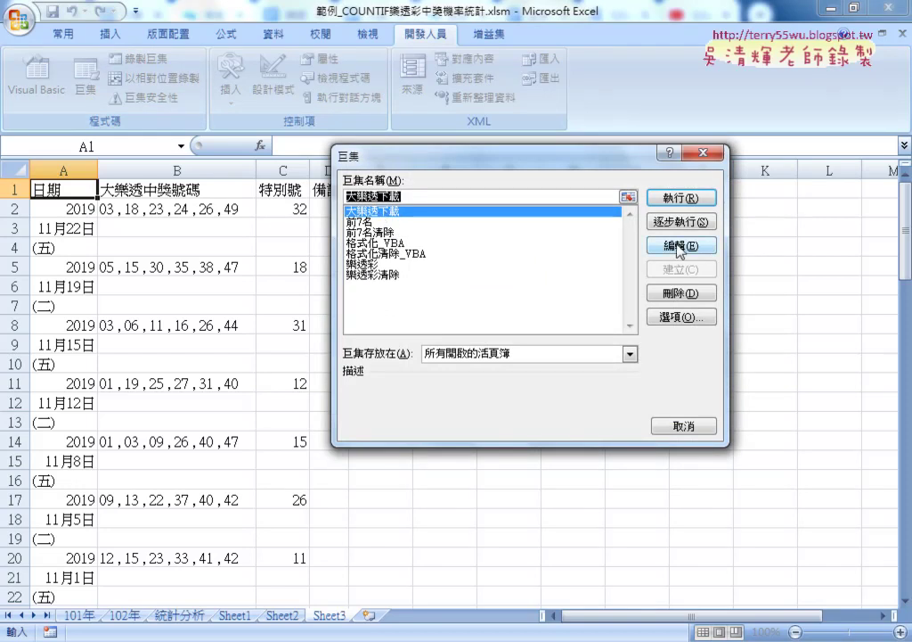
click(679, 248)
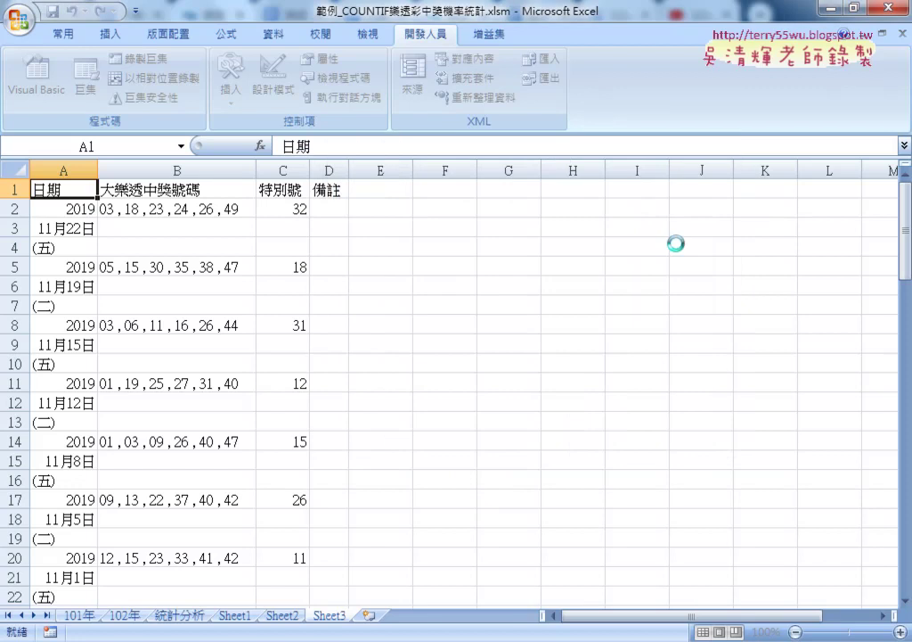
drag(608, 93, 460, 45)
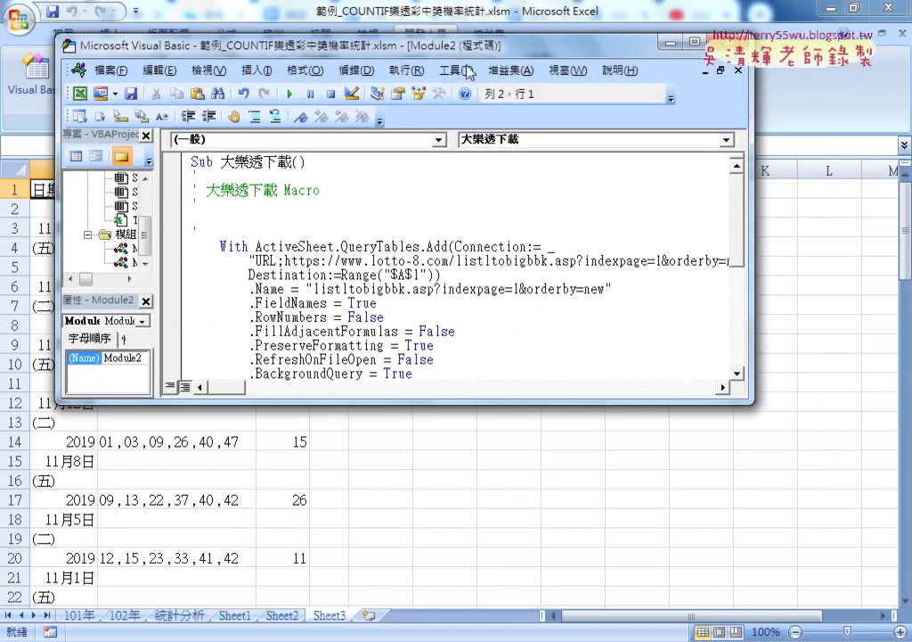
Enlarge the VBA editor to show the whole macro and select the 1 in indexpage=1
drag(754, 198, 899, 198)
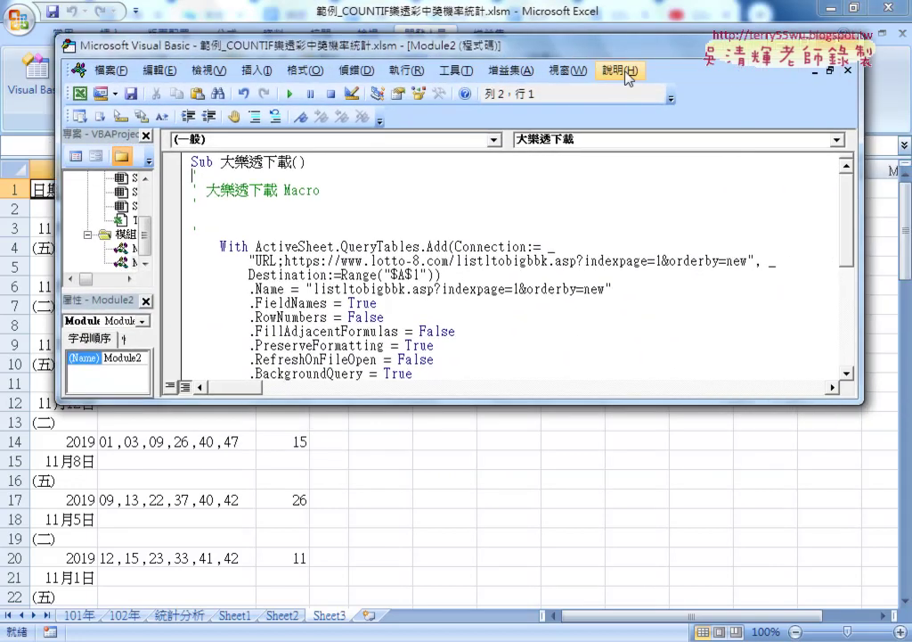
drag(597, 45, 540, 26)
drag(538, 384, 562, 621)
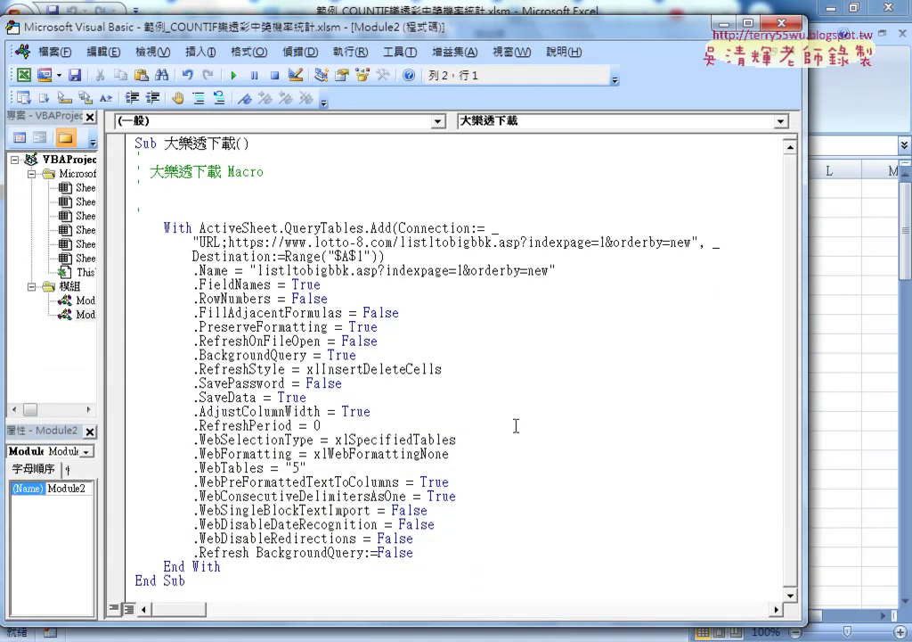
double_click(602, 242)
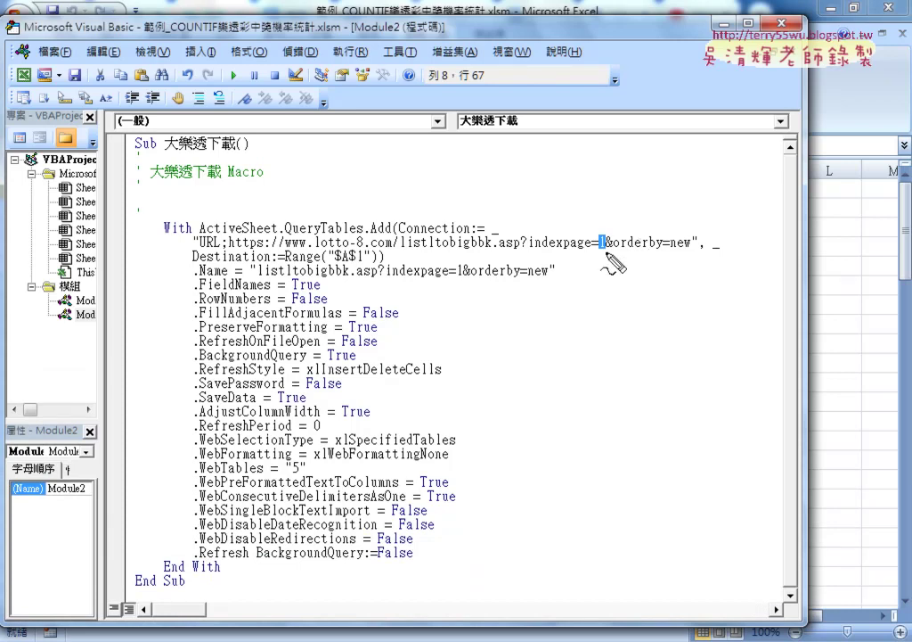
Circle the 1 after indexpage= with an 'i' above it and underline Destination:=Range("$A$1")
mouse_move(604, 230)
mouse_down()
mouse_move(608, 239)
mouse_move(601, 232)
mouse_up()
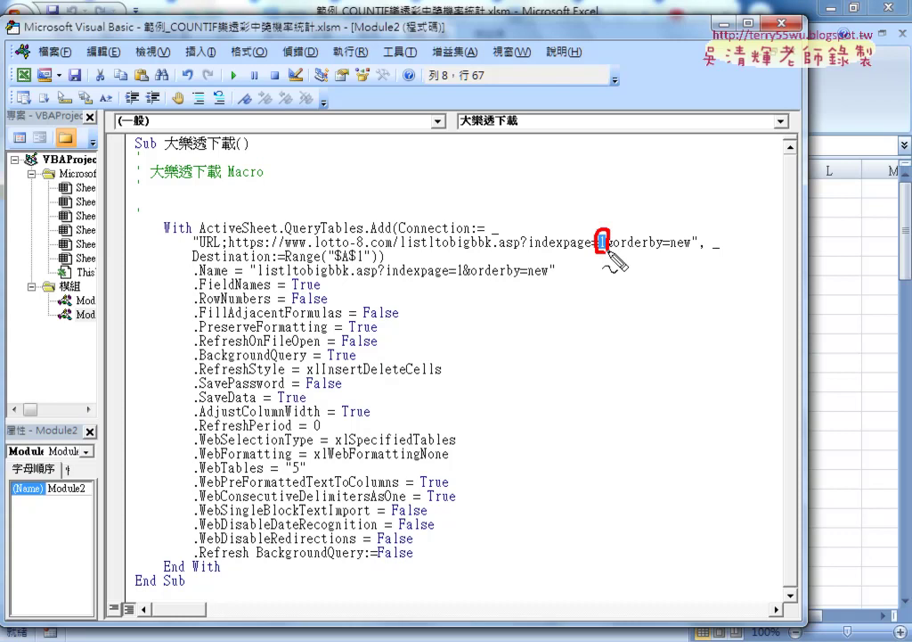
click(594, 183)
drag(596, 191, 598, 204)
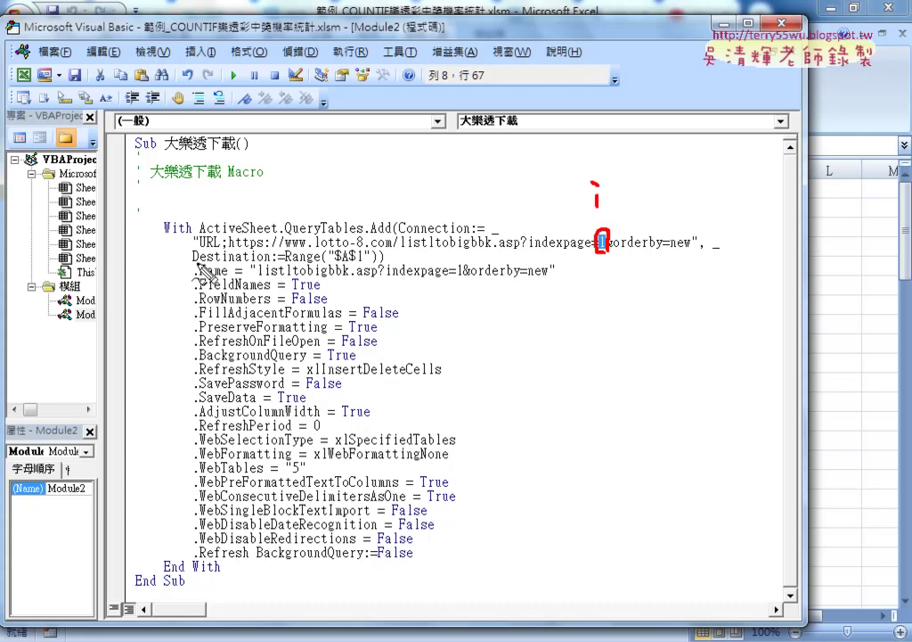
drag(192, 263, 361, 264)
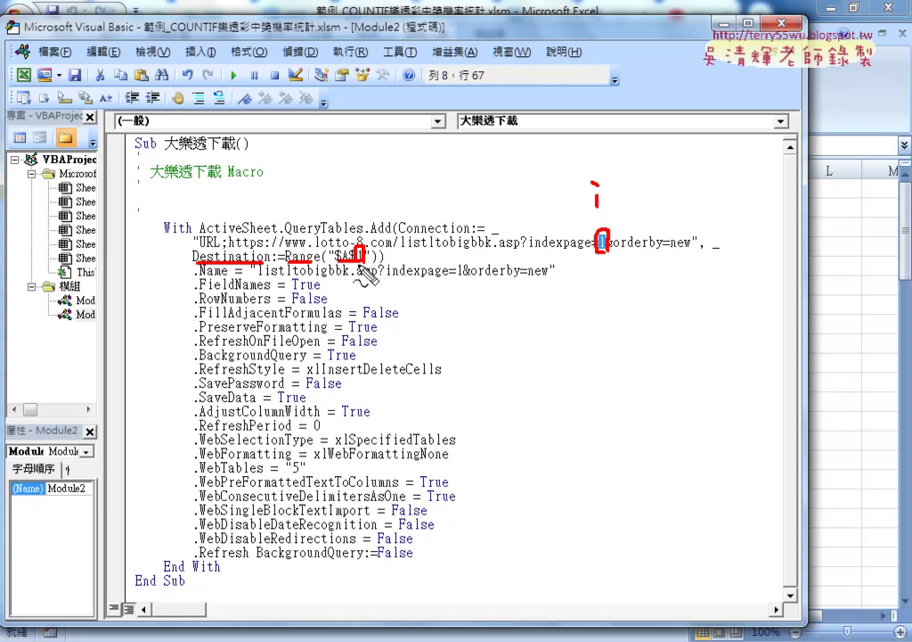
Write a red 'r' above the $A$1 destination cell reference
drag(361, 215, 372, 207)
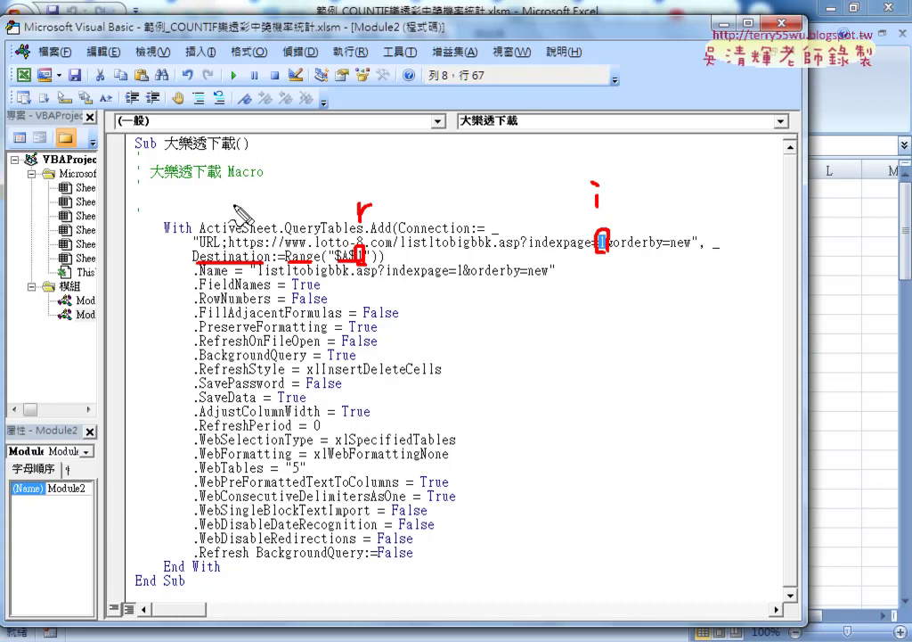
Clear the pen annotations, select the Big Lotto notes document's title, then go to Google Drive
key(Escape)
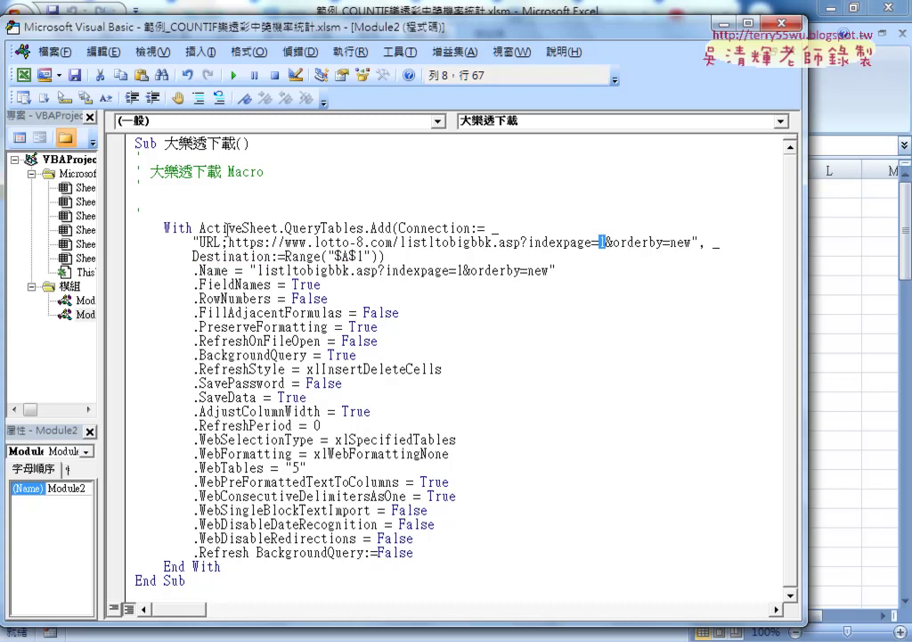
key(alt+Tab)
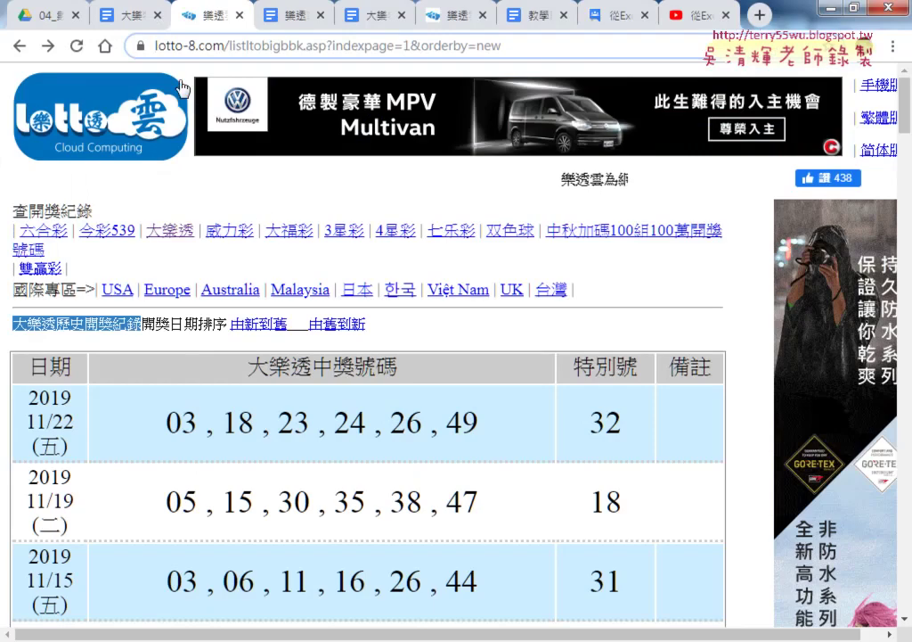
click(129, 16)
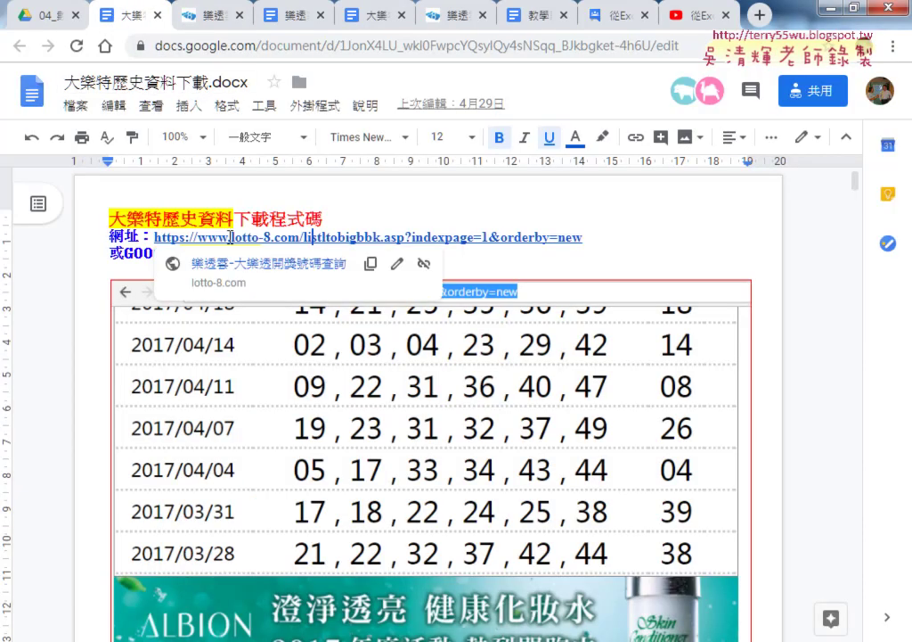
drag(110, 218, 322, 219)
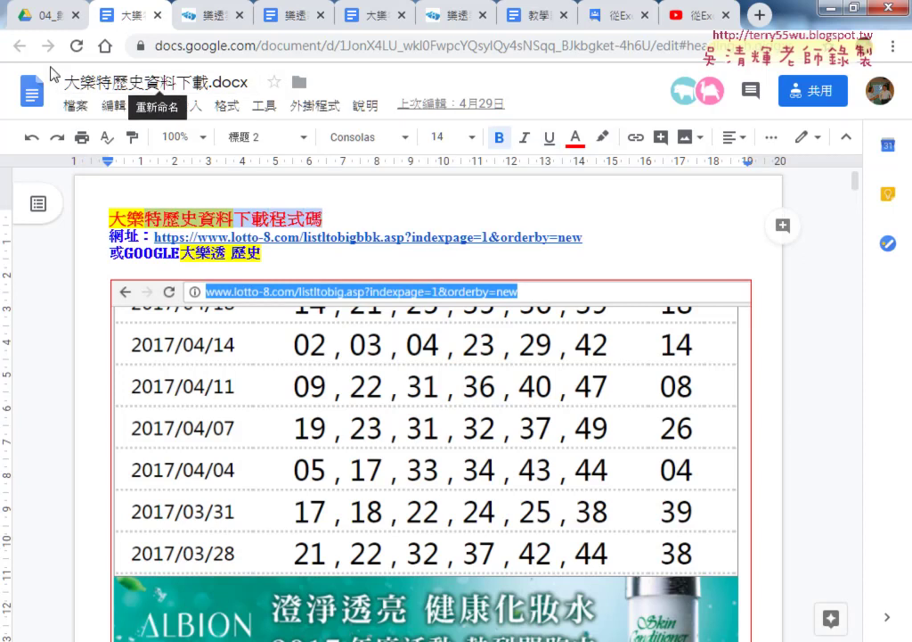
click(44, 15)
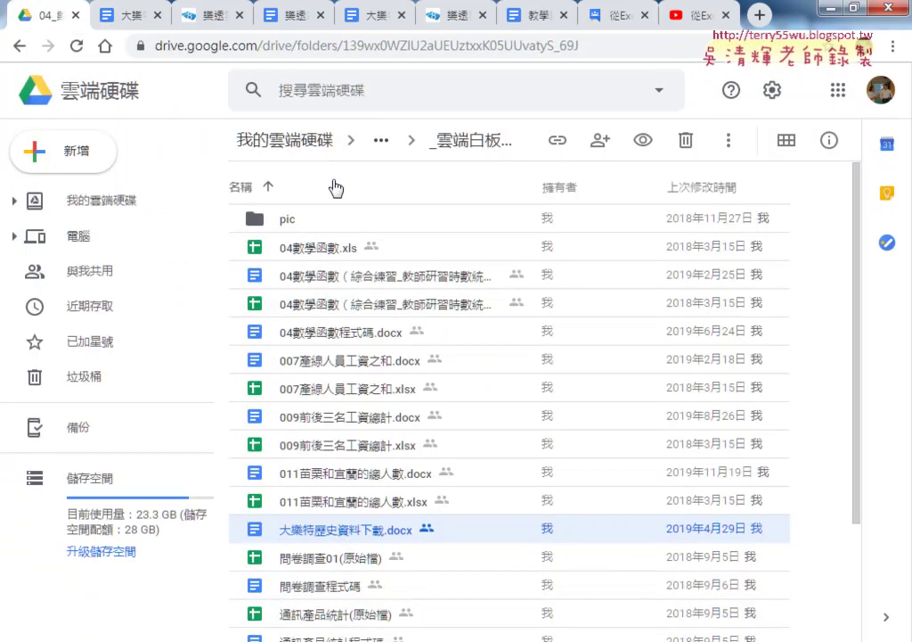
Go from _雲端白板畫面 into 04_數學函數, select 大樂特歷史資料下載.docx, and return to the document
click(470, 145)
double_click(328, 303)
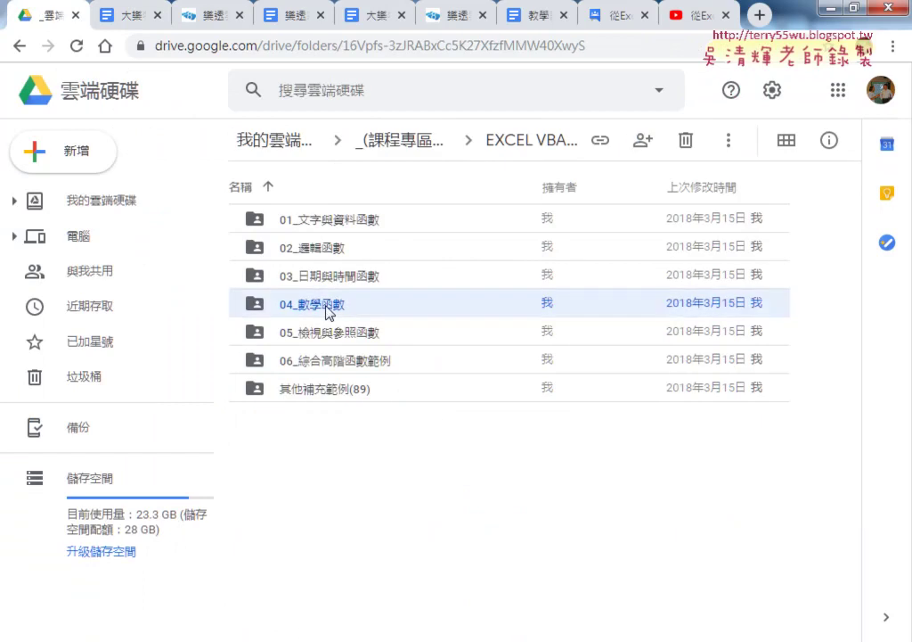
scroll(327, 312, down, 3)
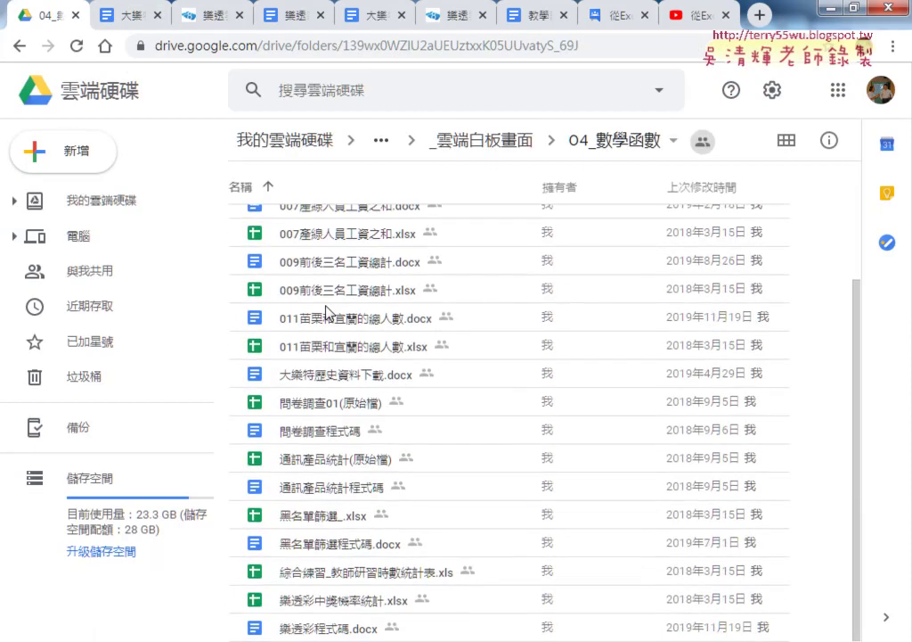
scroll(350, 383, up, 3)
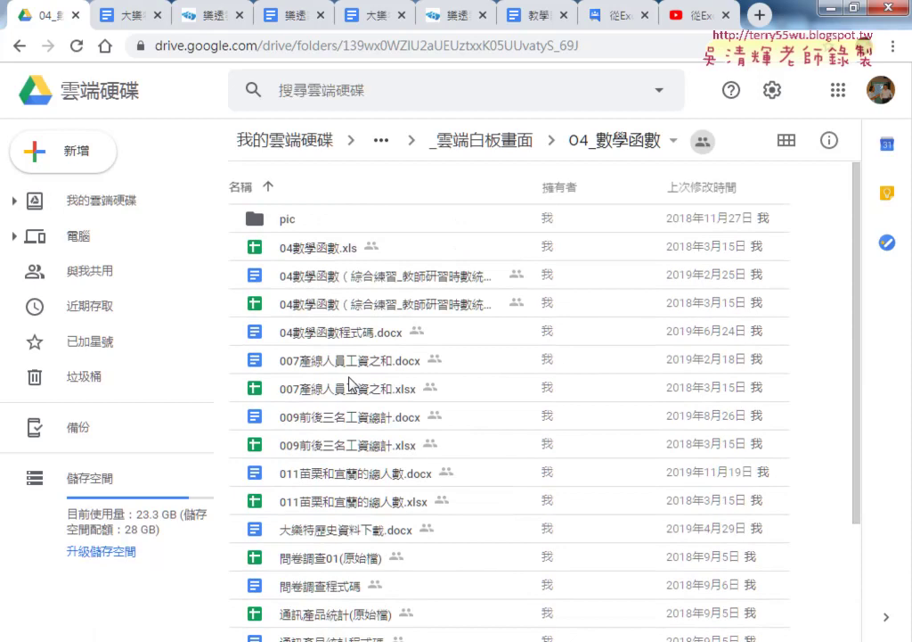
click(344, 533)
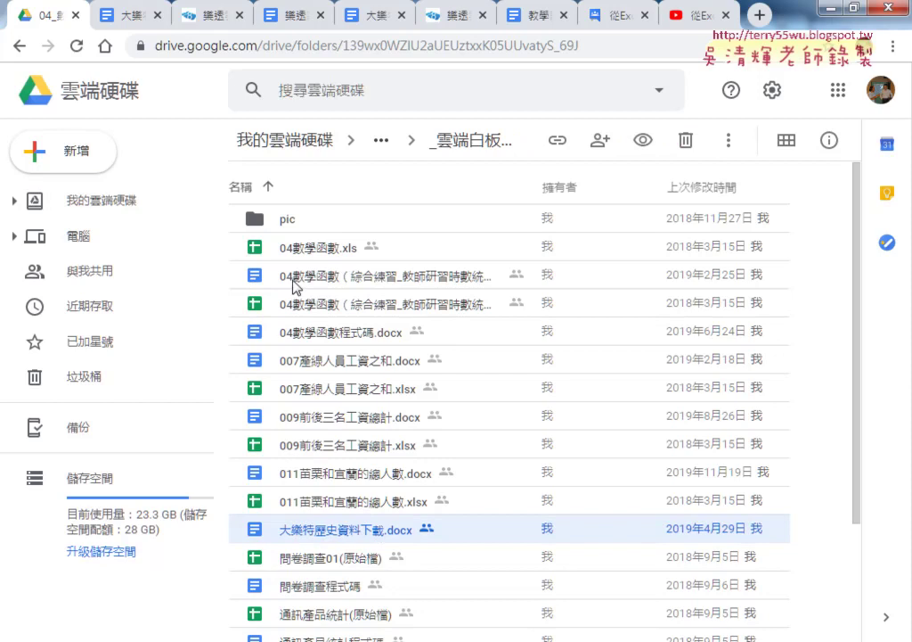
click(116, 19)
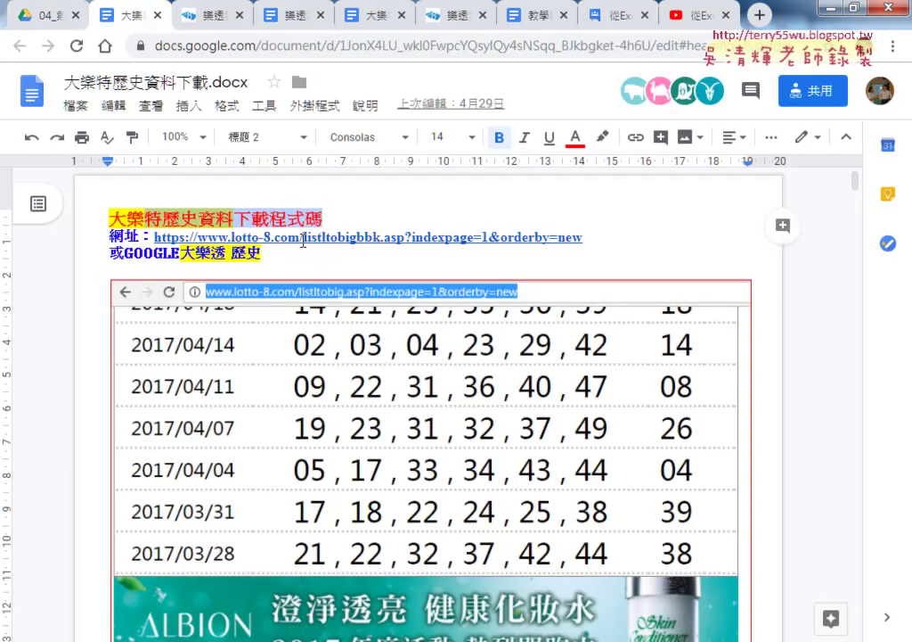
Open the lotto-8.com results link from the notes in a new browser tab
click(532, 236)
drag(584, 237, 346, 223)
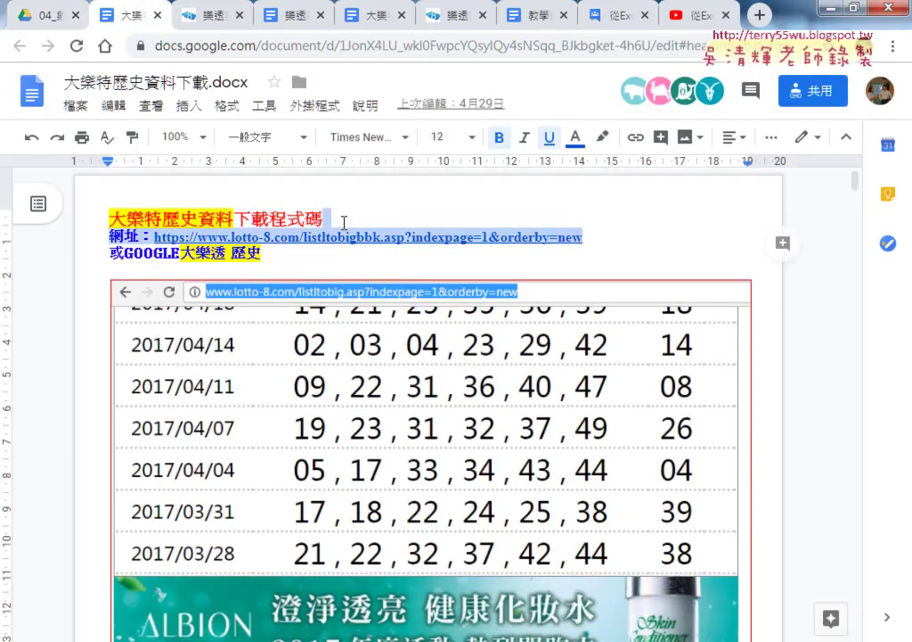
click(277, 236)
click(292, 263)
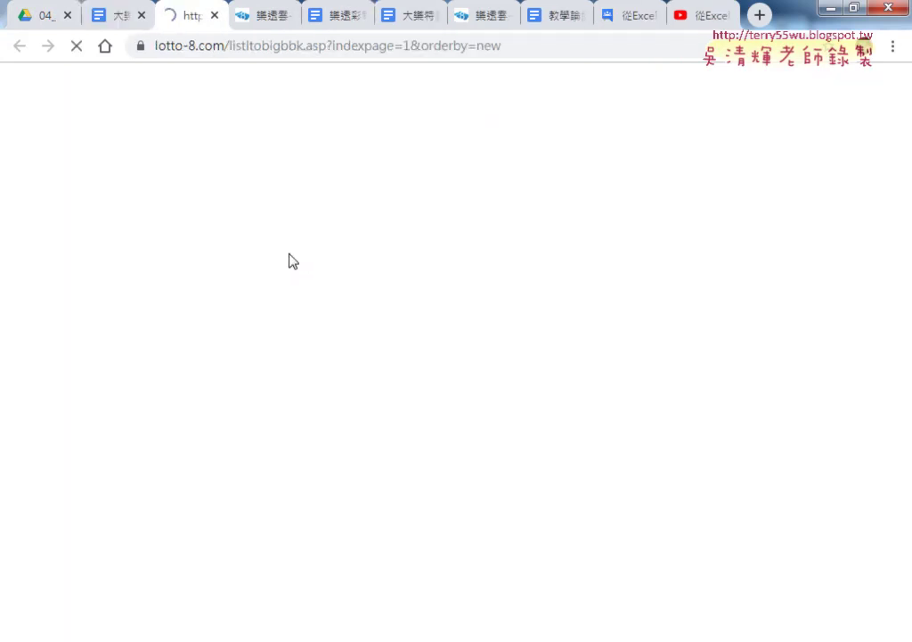
scroll(300, 294, down, 3)
scroll(300, 294, up, 1)
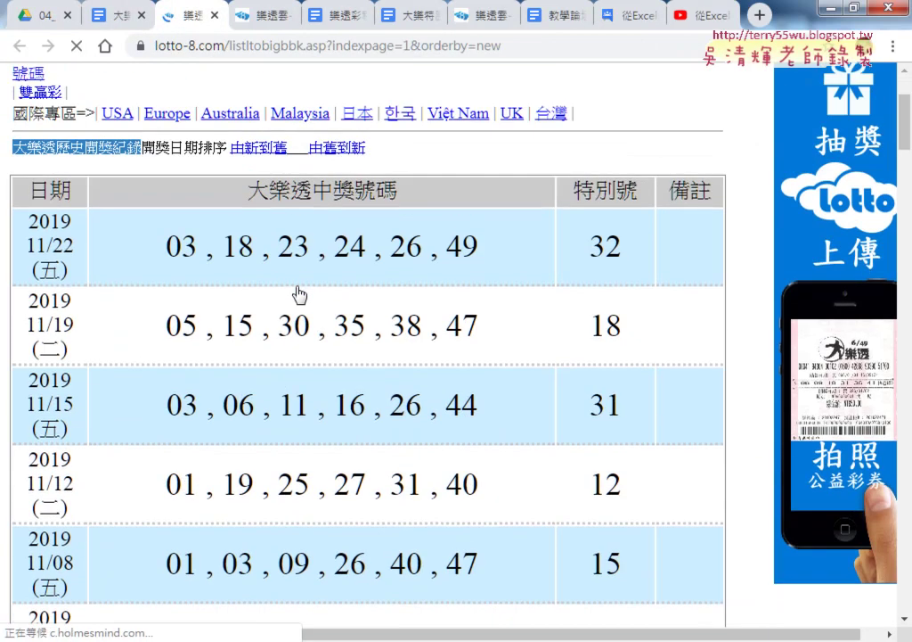
Reveal the page's full web address and select the 1 after indexpage=
click(326, 44)
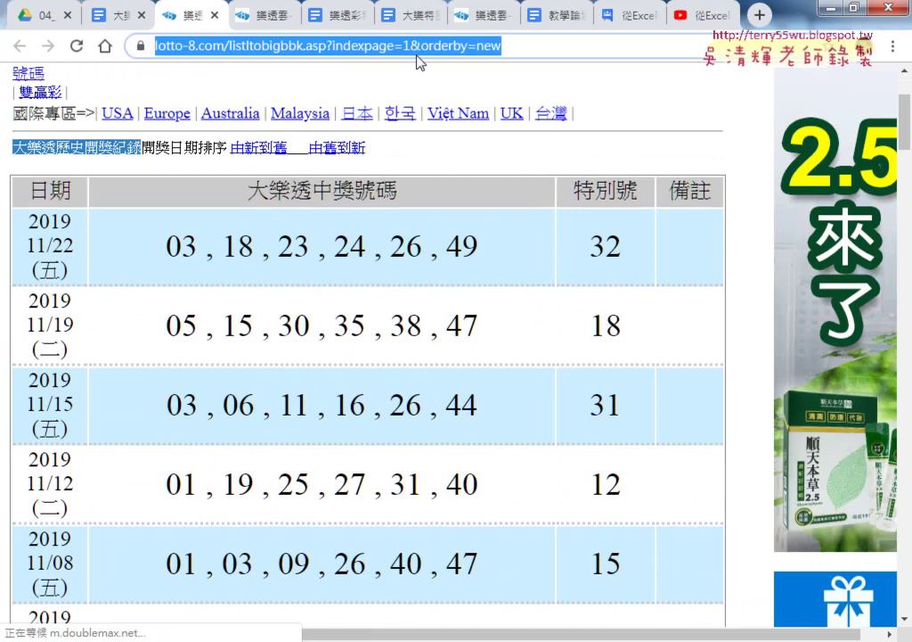
click(434, 44)
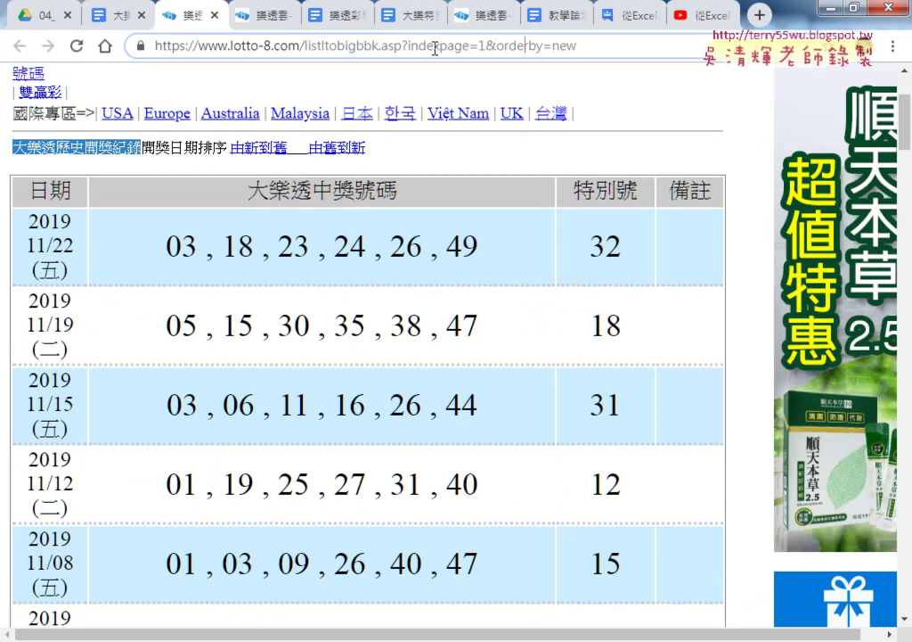
double_click(482, 47)
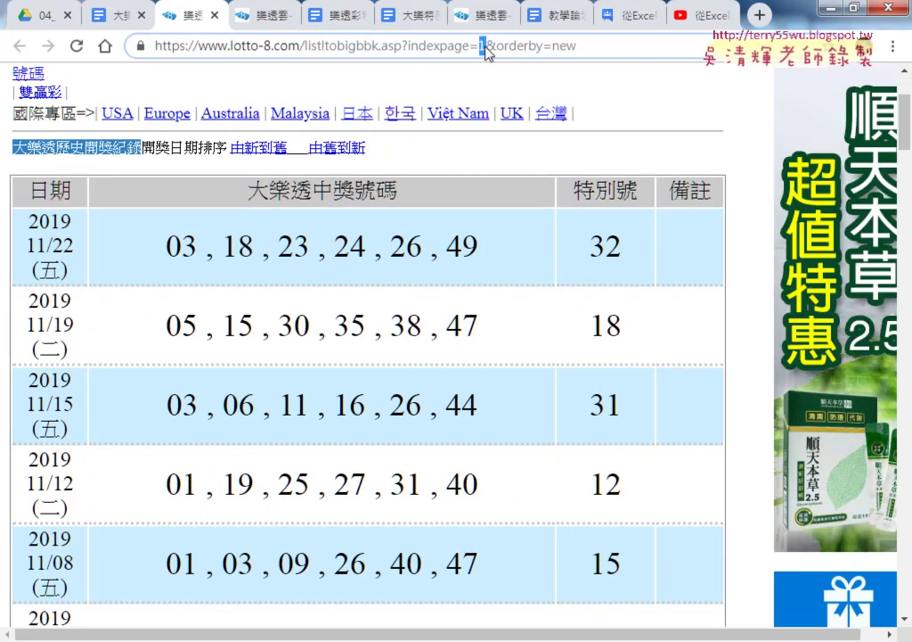